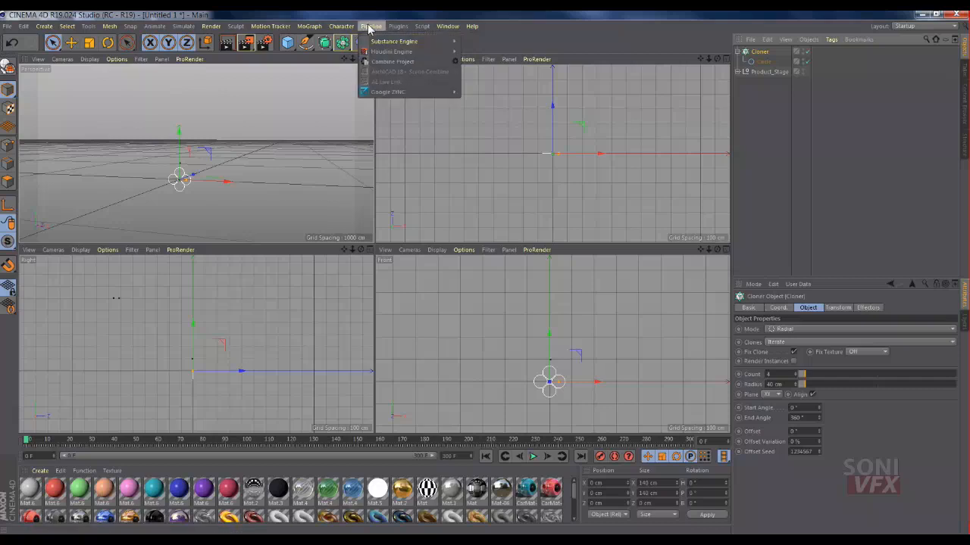
- Add an Extrude generator and nest the Cloner with its four circles inside it
left_click(370, 28)
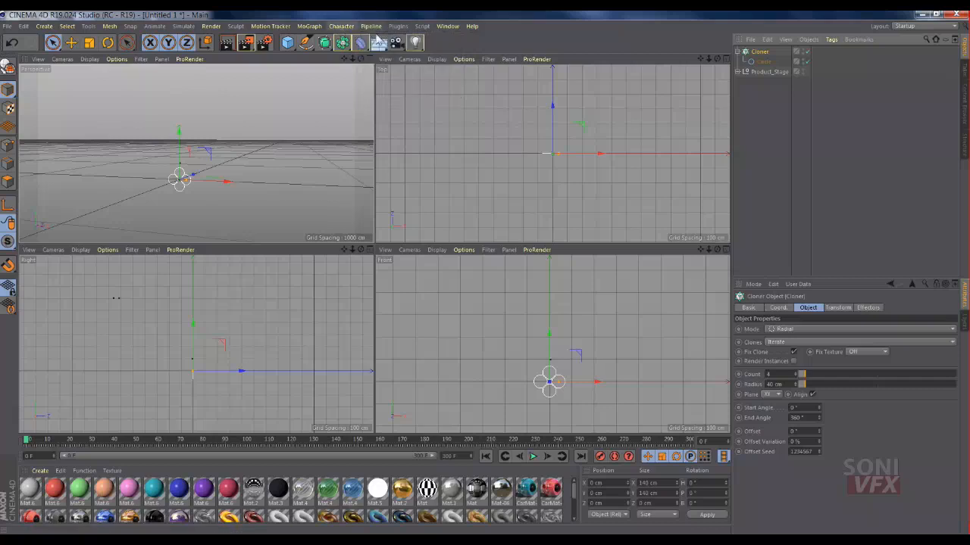
left_click_drag(324, 43, 426, 57)
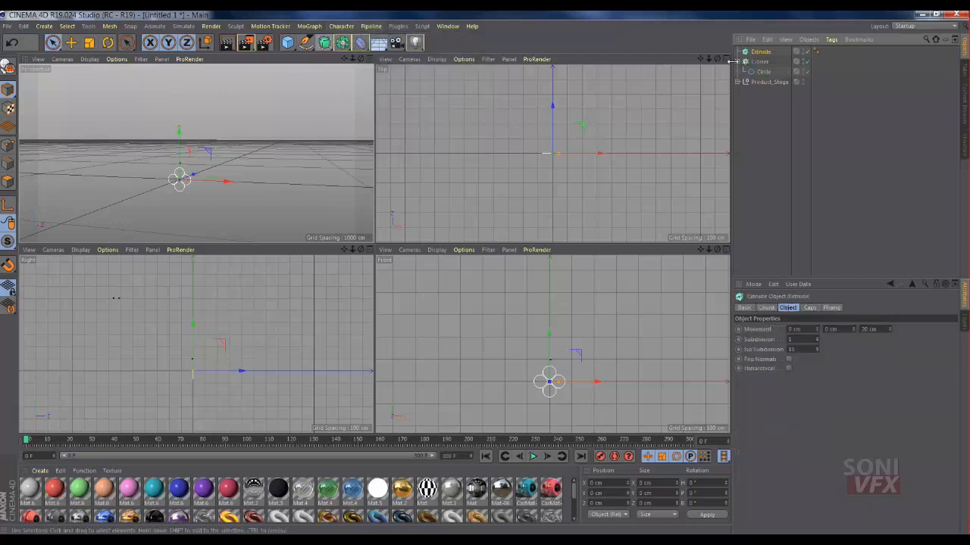
left_click(760, 61)
left_click(738, 61)
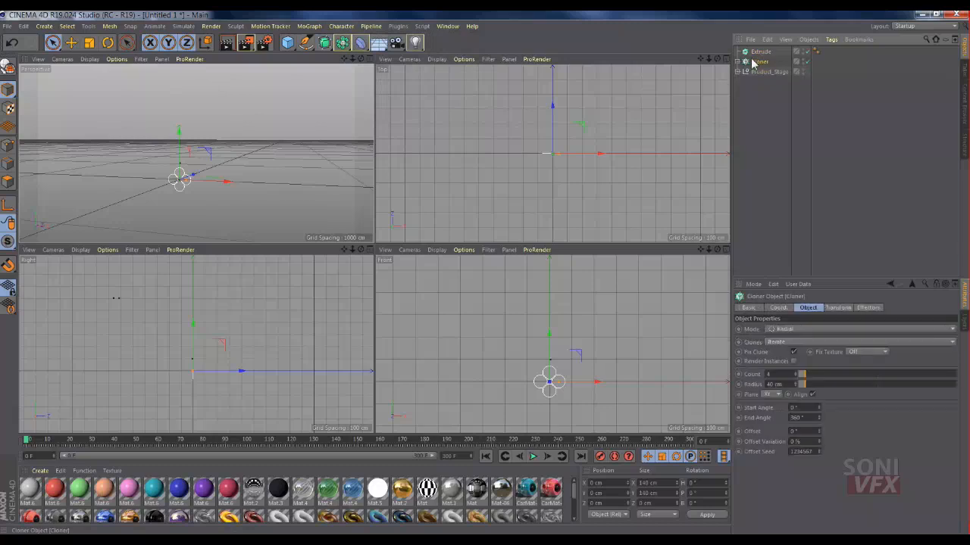
left_click_drag(752, 63, 760, 53)
left_click(760, 52)
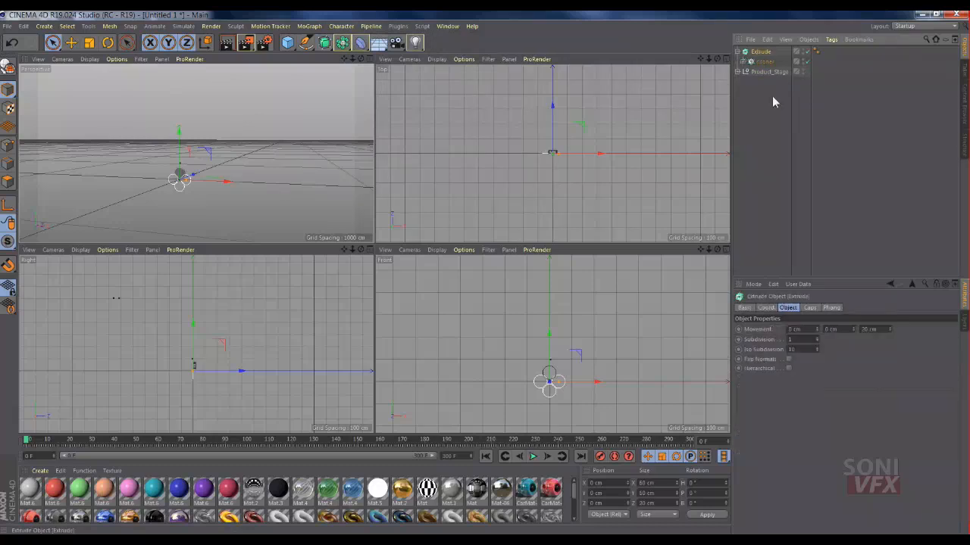
- Enable Hierarchical on the Extrude and set its Z movement to 1500 cm
left_click(789, 368)
left_click_drag(884, 330, 846, 332)
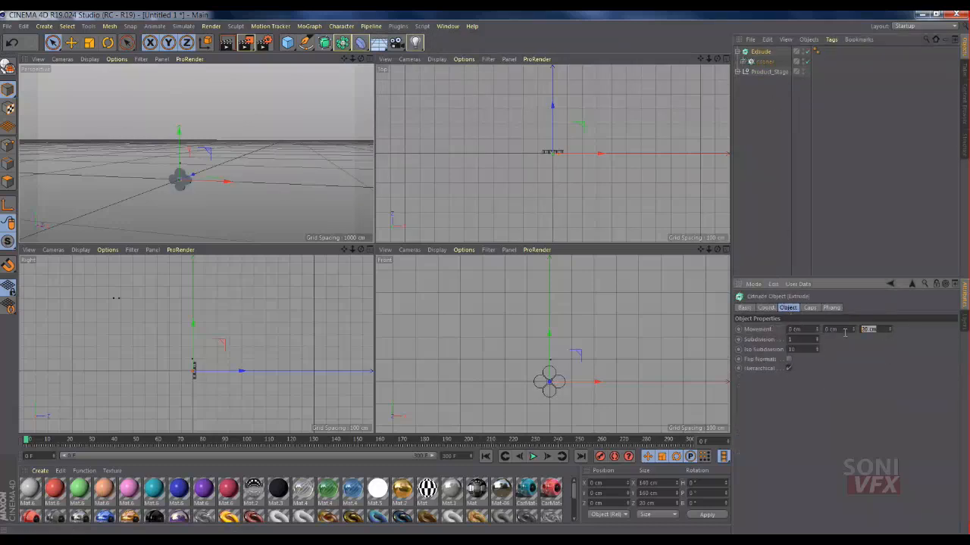
type("1500")
key("Return")
- Maximize the perspective view on the extruded tubes and display them shaded with lines
scroll(206, 191, "up", 3)
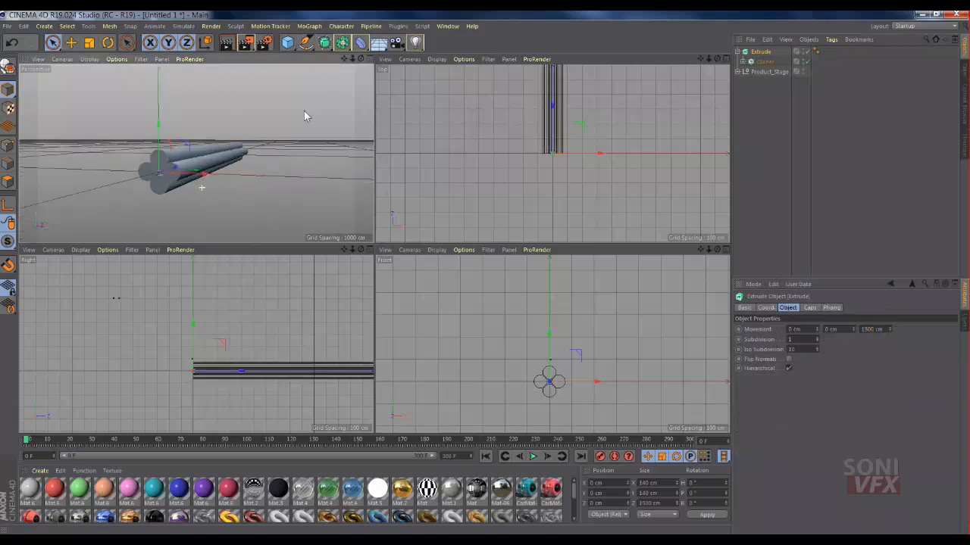
mouse_move(361, 59)
left_mouse_down()
mouse_move(297, 65)
mouse_move(357, 98)
mouse_move(339, 90)
mouse_move(362, 65)
left_mouse_up()
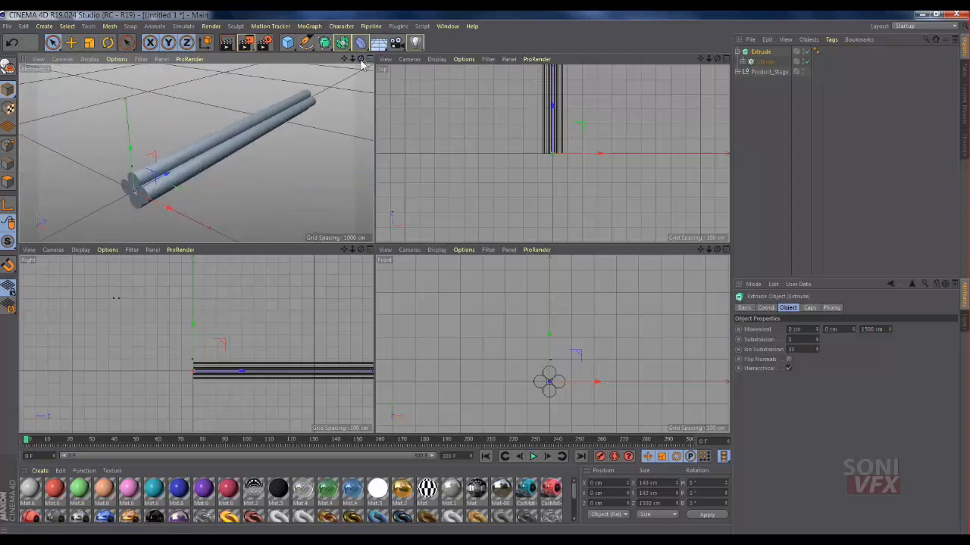
left_click(368, 59)
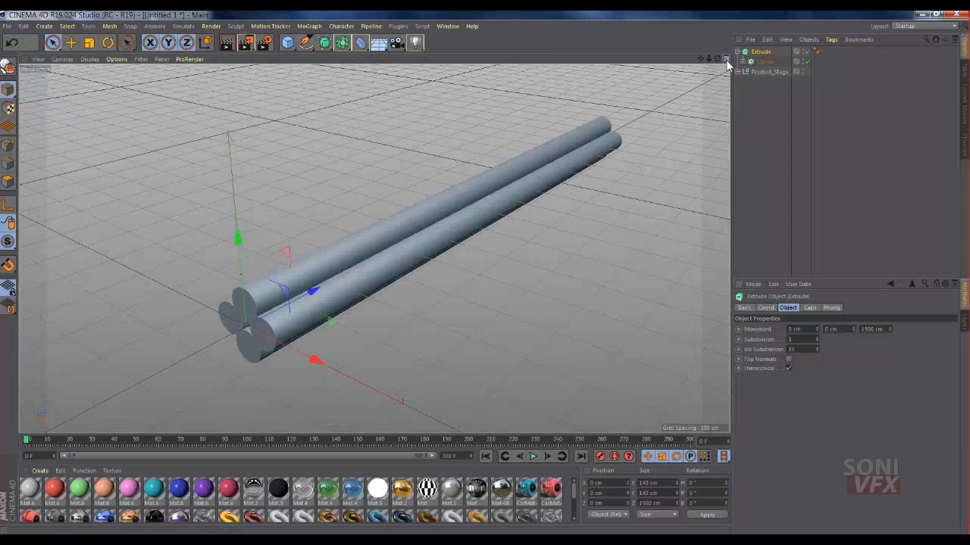
mouse_move(717, 59)
left_mouse_down()
mouse_move(701, 52)
mouse_move(722, 50)
left_mouse_up()
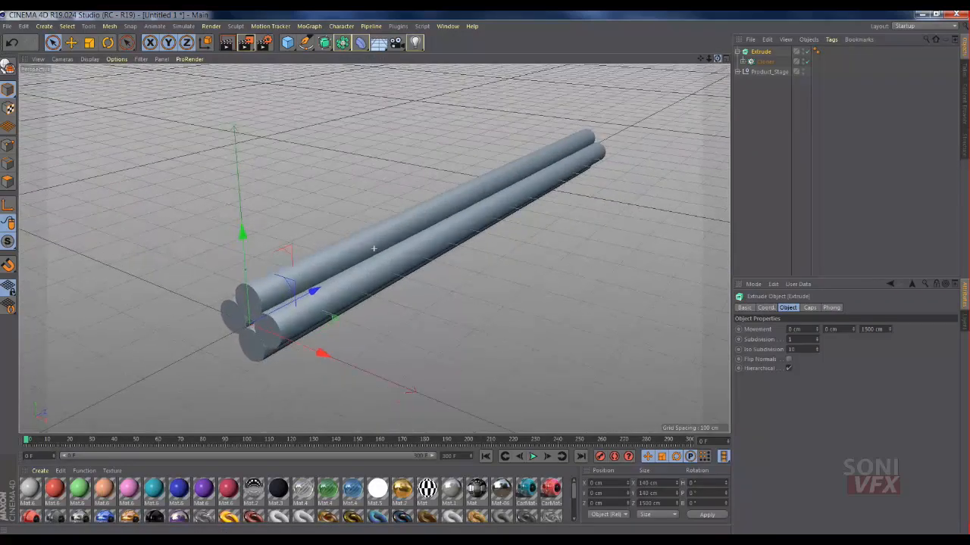
left_click(89, 59)
left_click(100, 84)
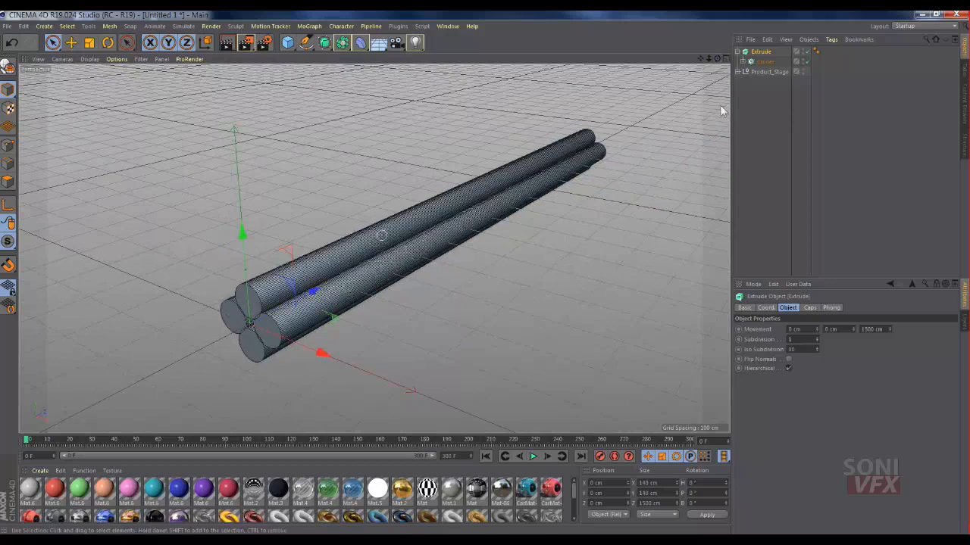
- Set the Extrude's subdivision to 150
left_click(817, 338)
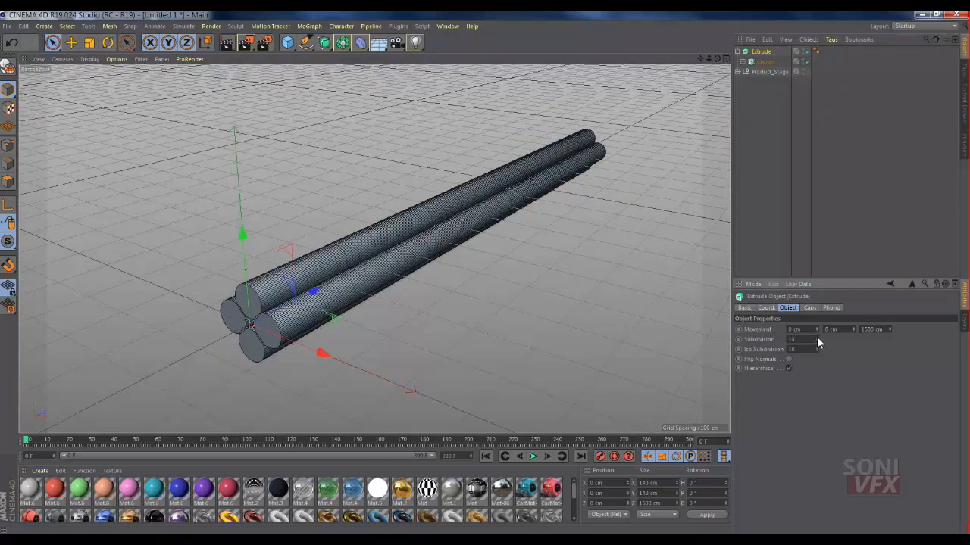
left_click(816, 337)
double_click(789, 340)
type("150")
key("Return")
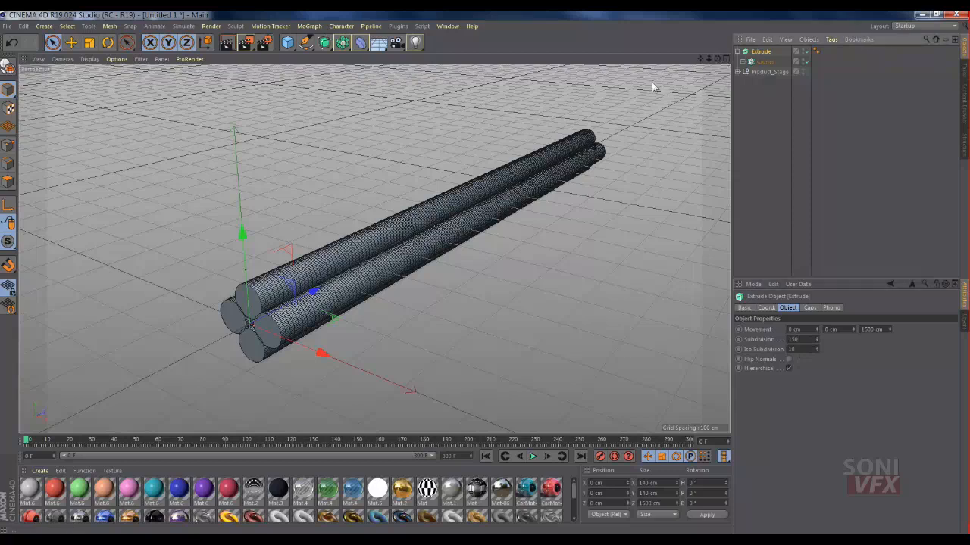
- Give the Extrude's start a Fillet Cap with 4 steps and a 3 cm radius
left_click(809, 309)
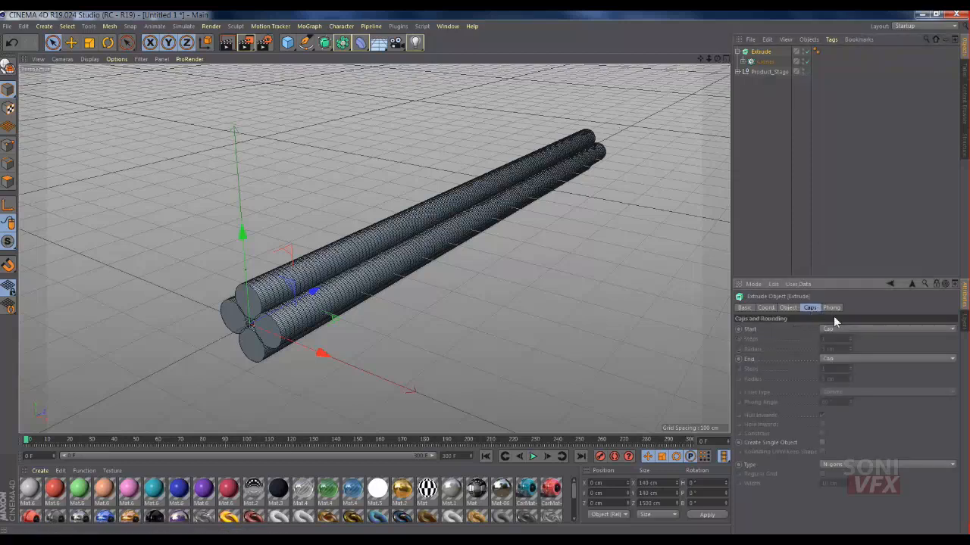
left_click(841, 329)
left_click(836, 365)
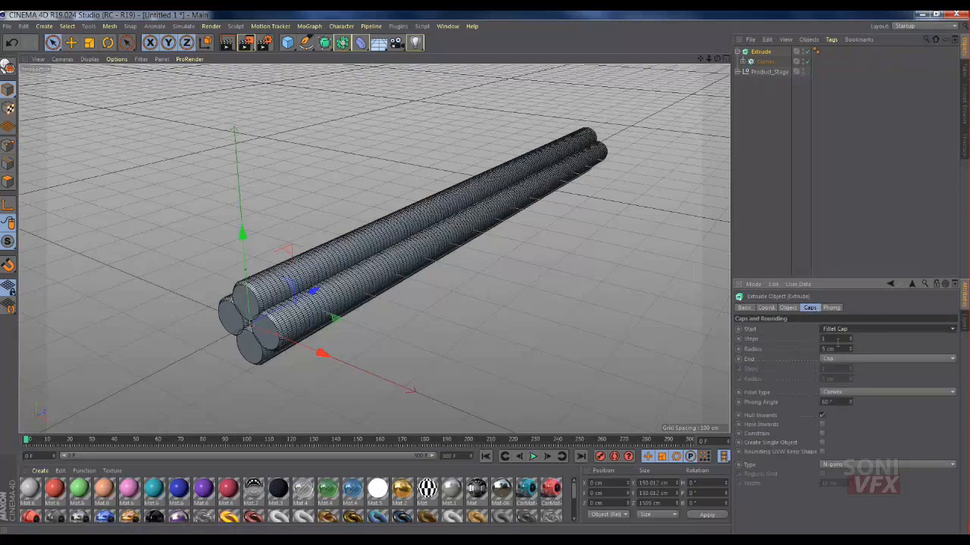
left_click(850, 338)
left_click(850, 337)
left_click(850, 338)
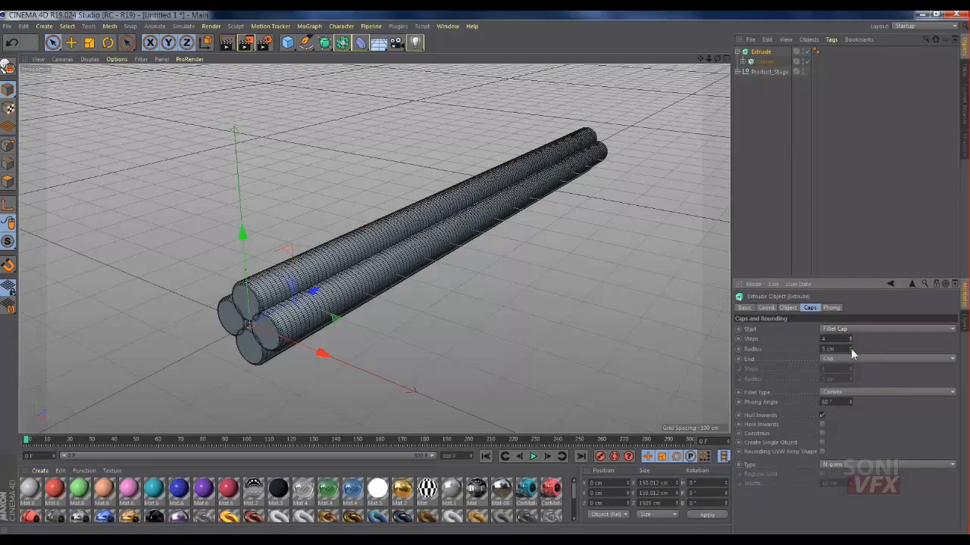
left_click(850, 350)
left_click(849, 349)
- Give the Extrude's end a Fillet Cap with 4 steps and a 3 cm radius
left_click(849, 359)
left_click(845, 394)
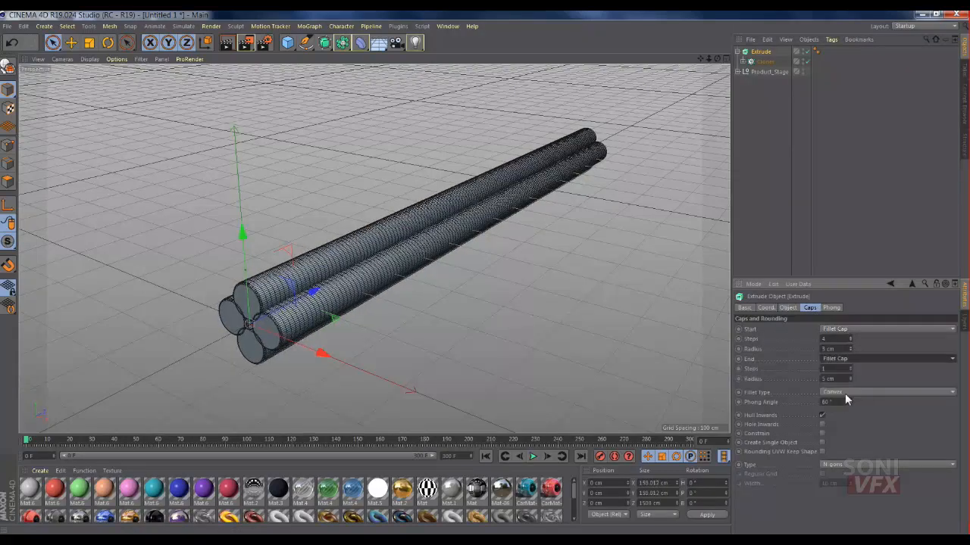
left_click(850, 366)
left_click(850, 366)
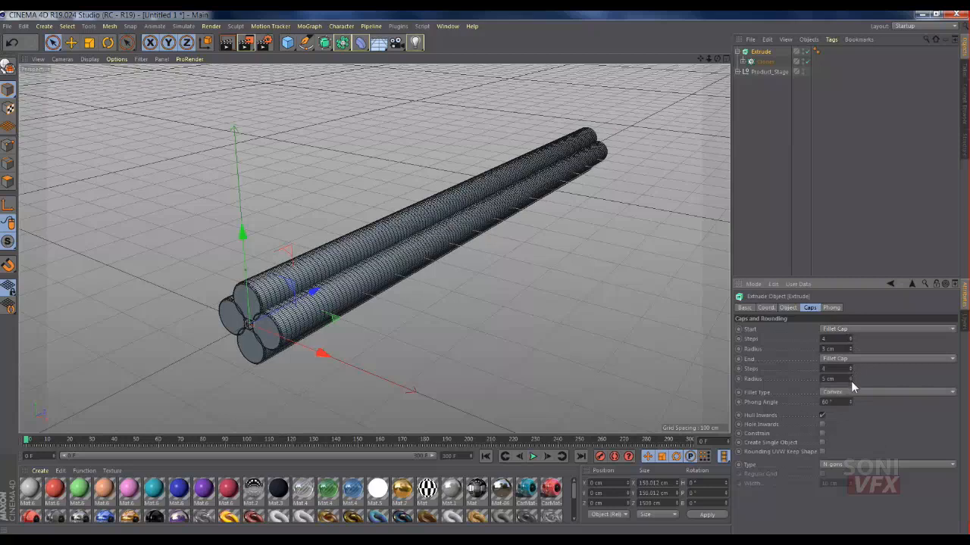
left_click(850, 380)
left_click(850, 380)
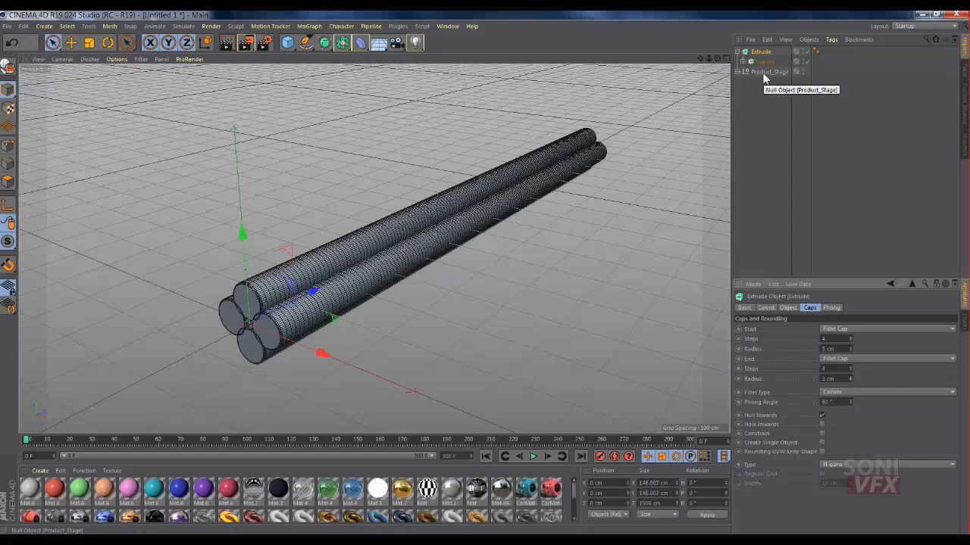
- Group the Extrude under a Null and expand the group in the object hierarchy
left_click(737, 51)
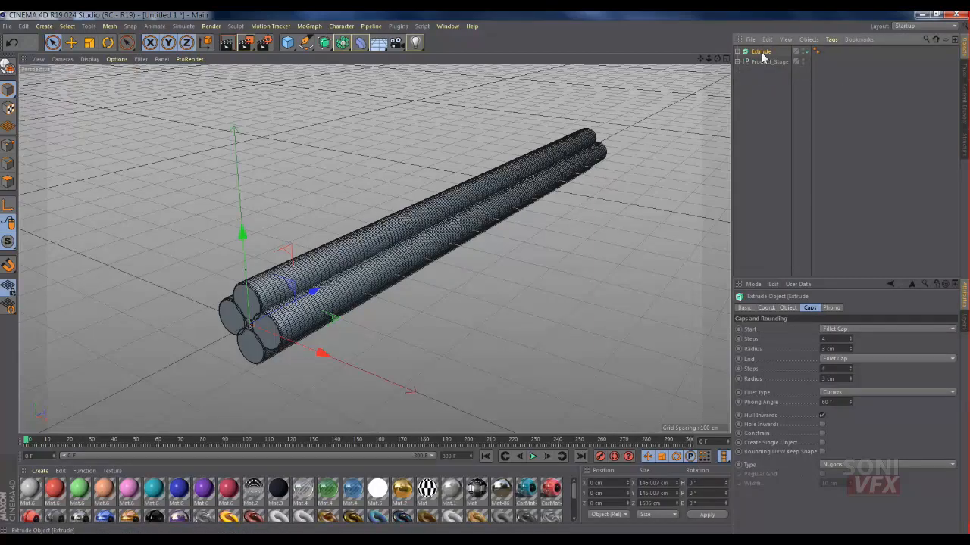
key("alt+g")
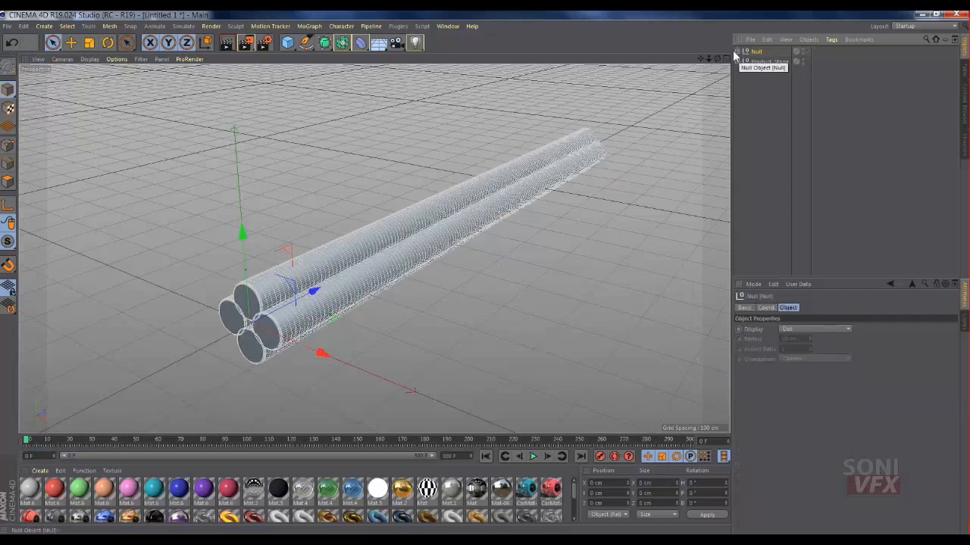
left_click(360, 44)
left_click(738, 51)
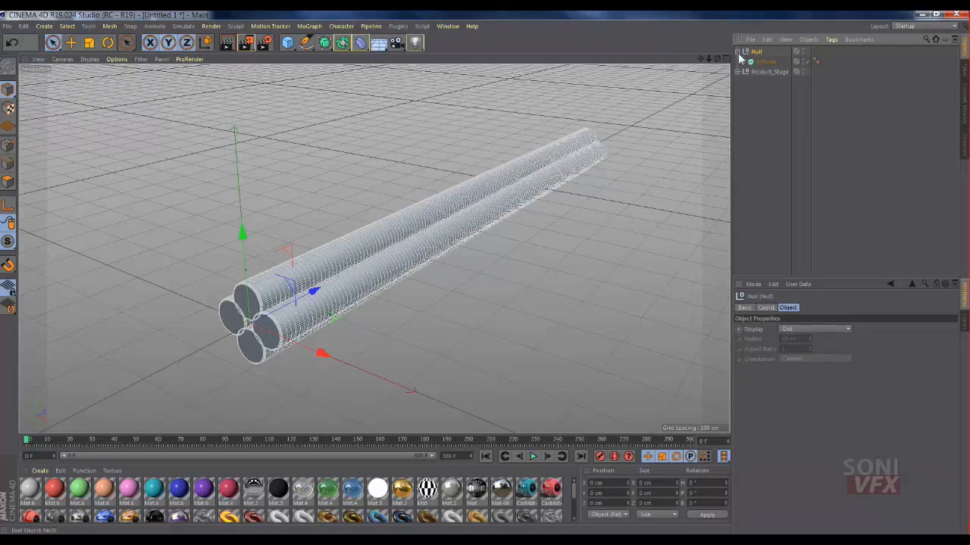
- Rotate the Extrude 90° in pitch so the tubes stand upright
left_click(761, 62)
left_click(107, 43)
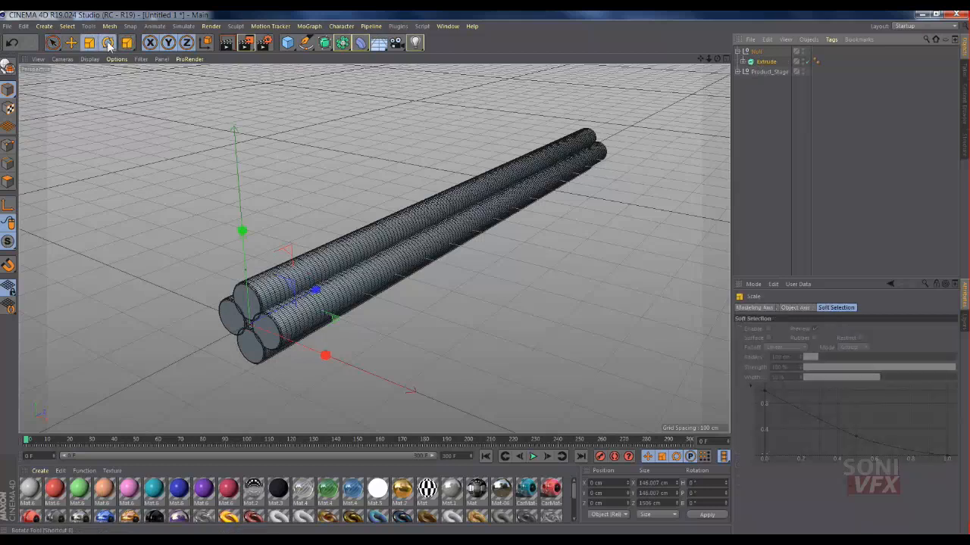
left_click_drag(236, 279, 194, 370)
key("space")
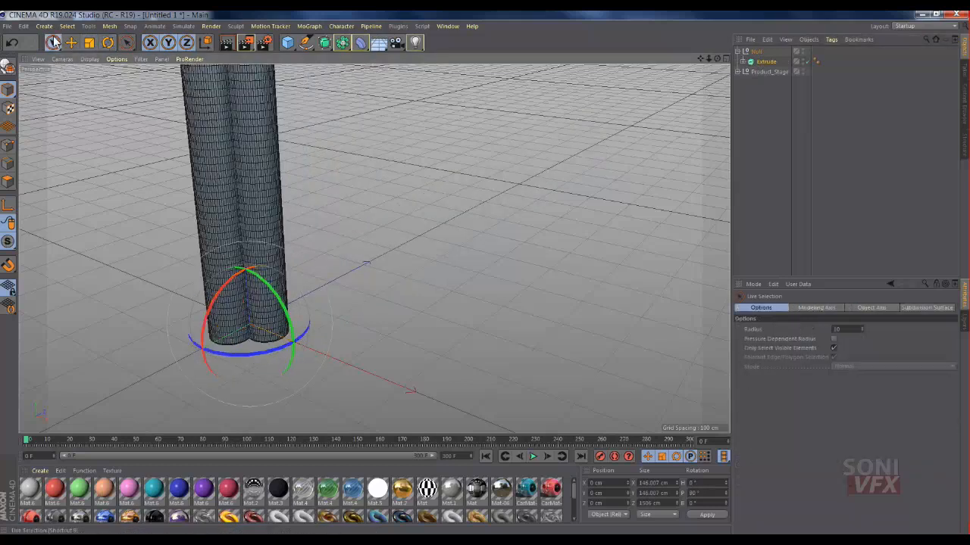
left_click_drag(708, 59, 708, 25)
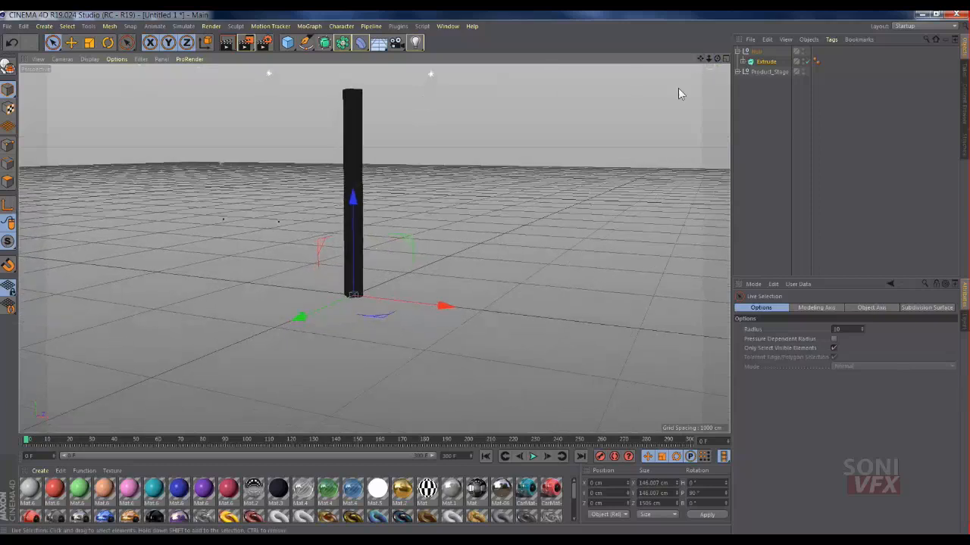
- Add a Twist deformer and raise it along the Y axis to about 120 cm
left_click(361, 44)
left_click(411, 77)
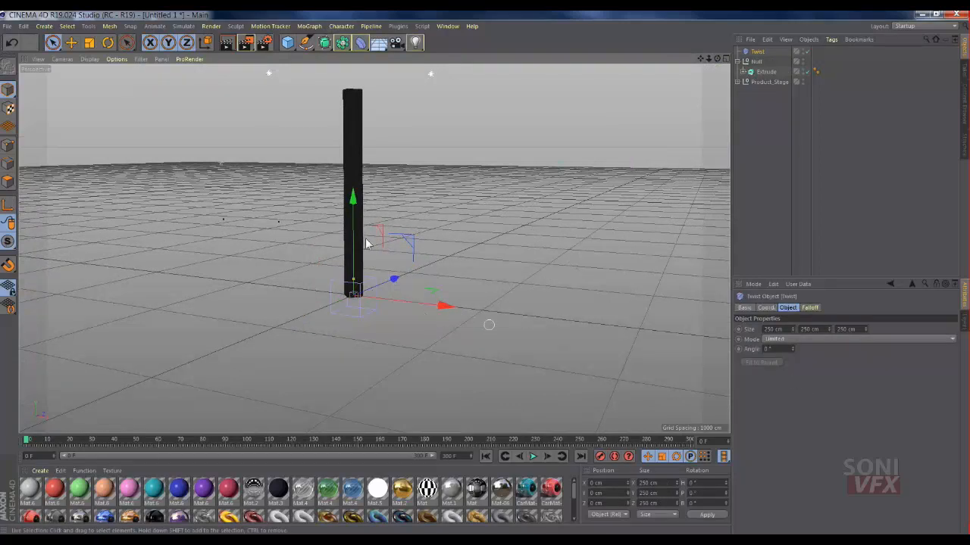
left_click_drag(350, 190, 400, 188)
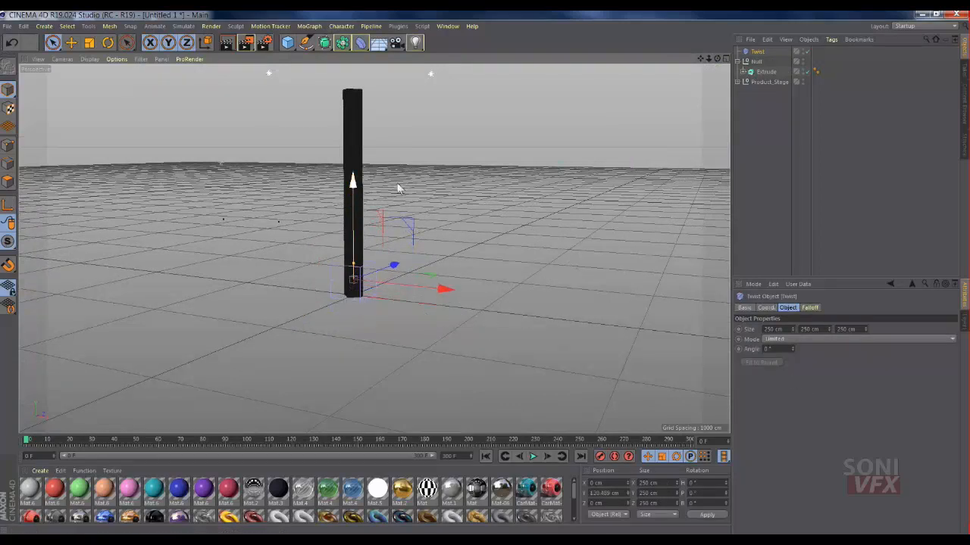
- Set the Twist's Y size to 1500 cm and raise it in the front view to span the tubes' full height
key("F5")
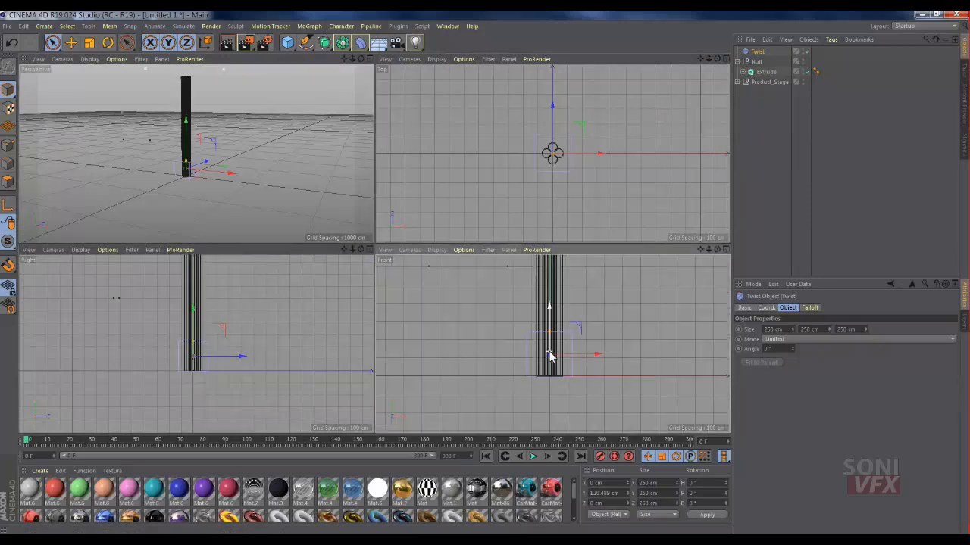
scroll(551, 356, "down", 2)
left_click_drag(700, 251, 689, 300)
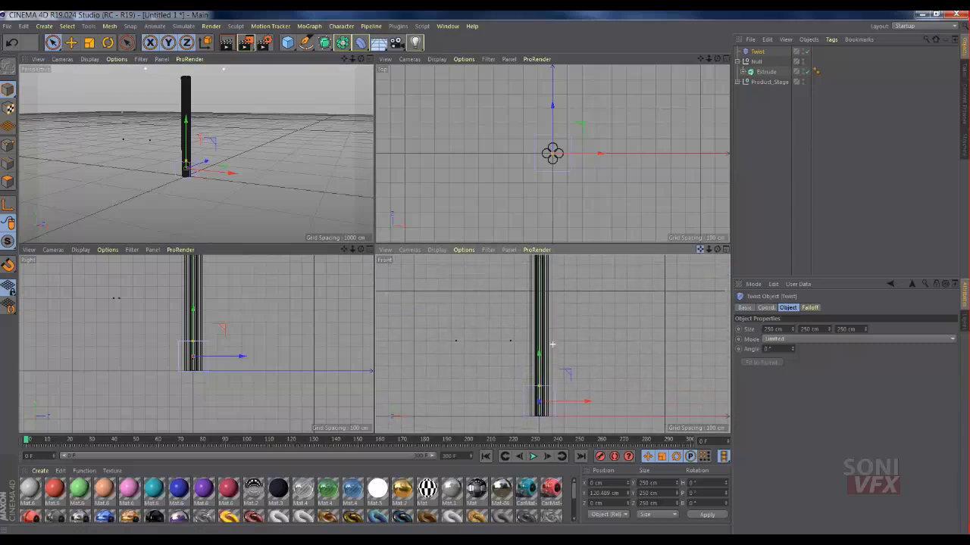
middle_click_drag(552, 344, 559, 351, "alt")
scroll(594, 352, "down", 2)
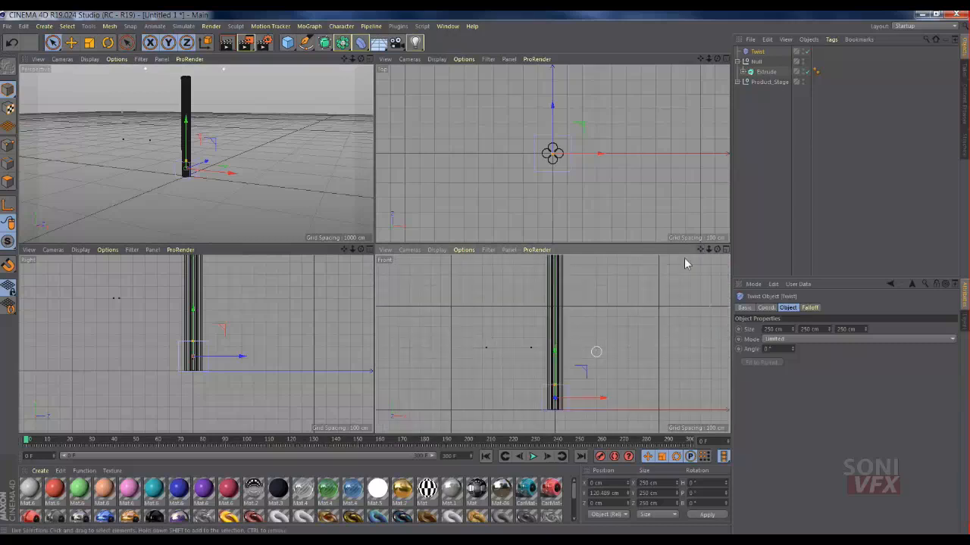
left_click_drag(700, 251, 689, 265)
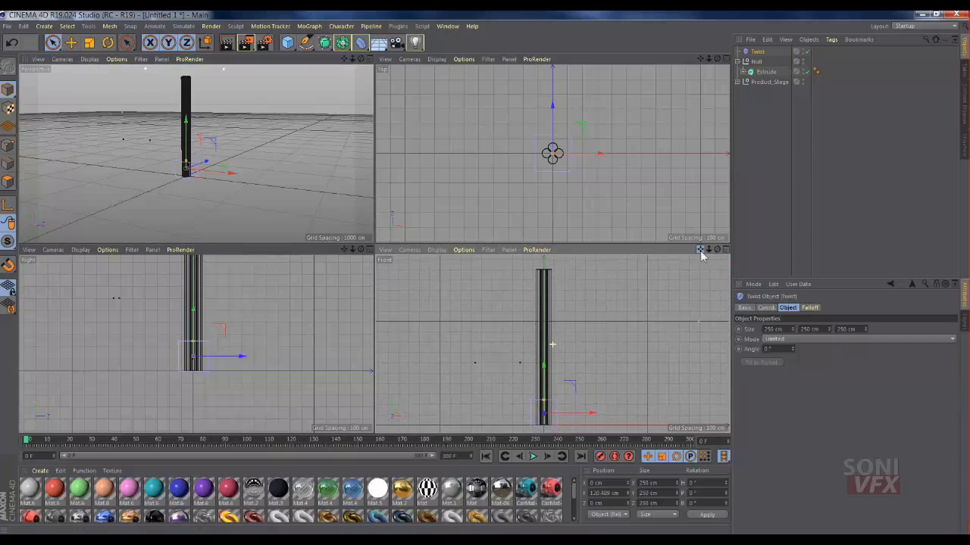
double_click(823, 329)
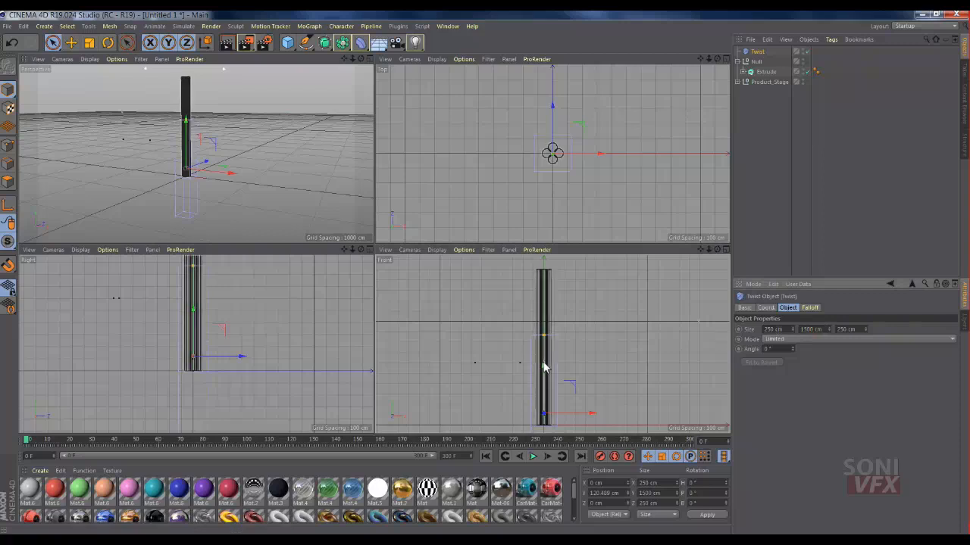
left_click_drag(543, 370, 549, 300)
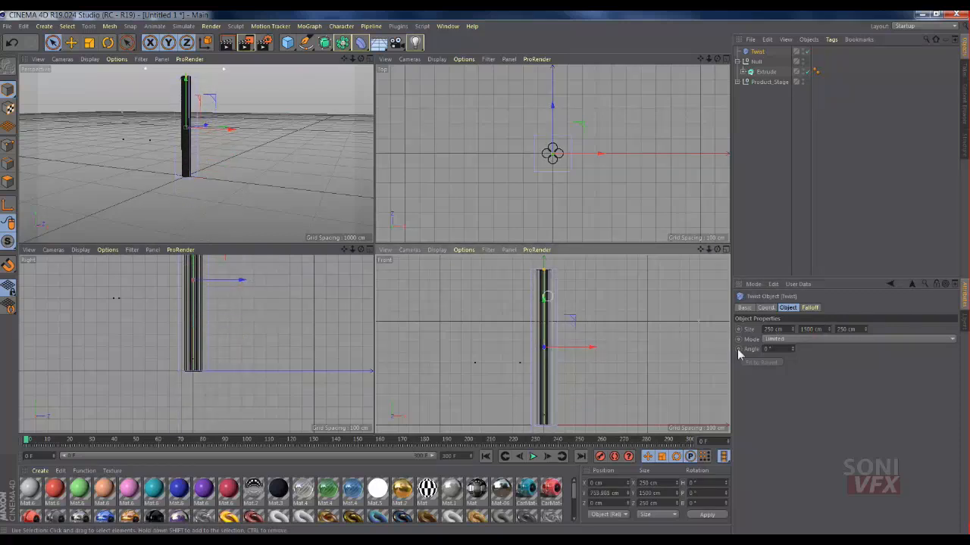
- Set the Twist's angle to 2500° and place it inside the Null alongside the Extrude
double_click(785, 348)
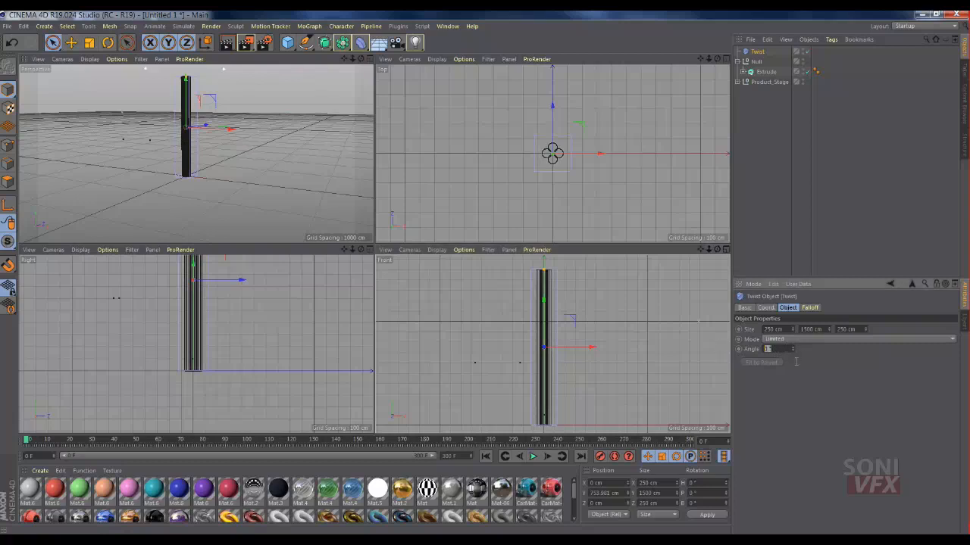
type("2500")
key("Return")
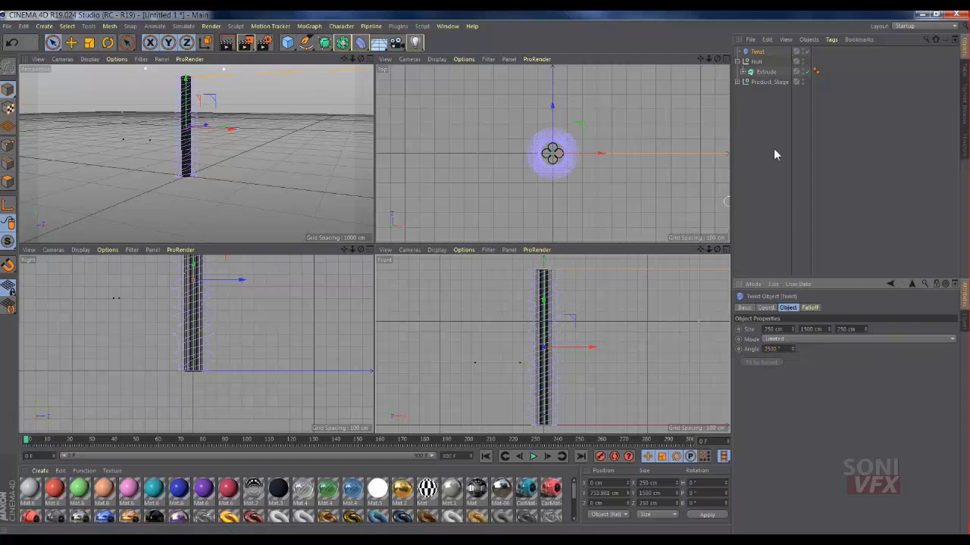
left_click_drag(757, 52, 766, 71)
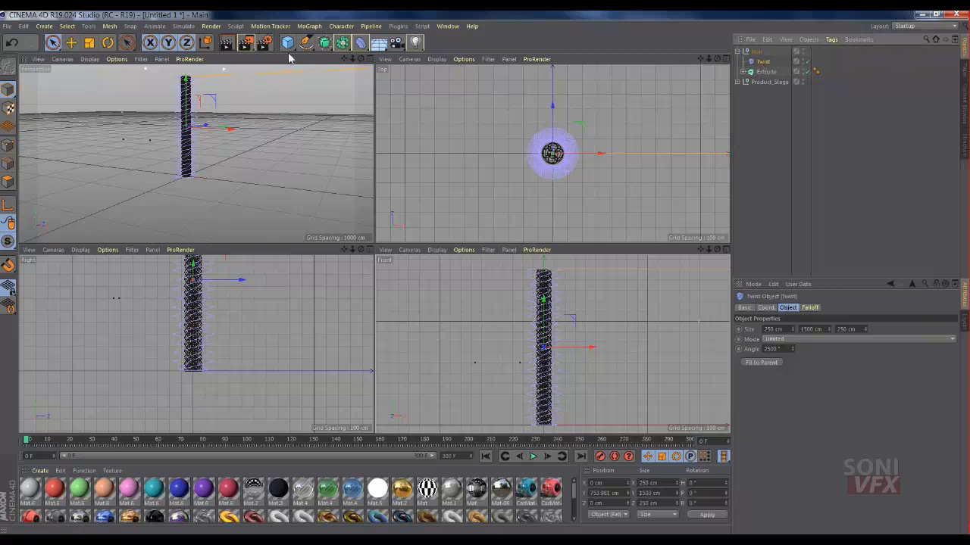
- Hide the Twist's cage in the viewports and switch the perspective view to a shaded display without wireframe lines
left_click(803, 60)
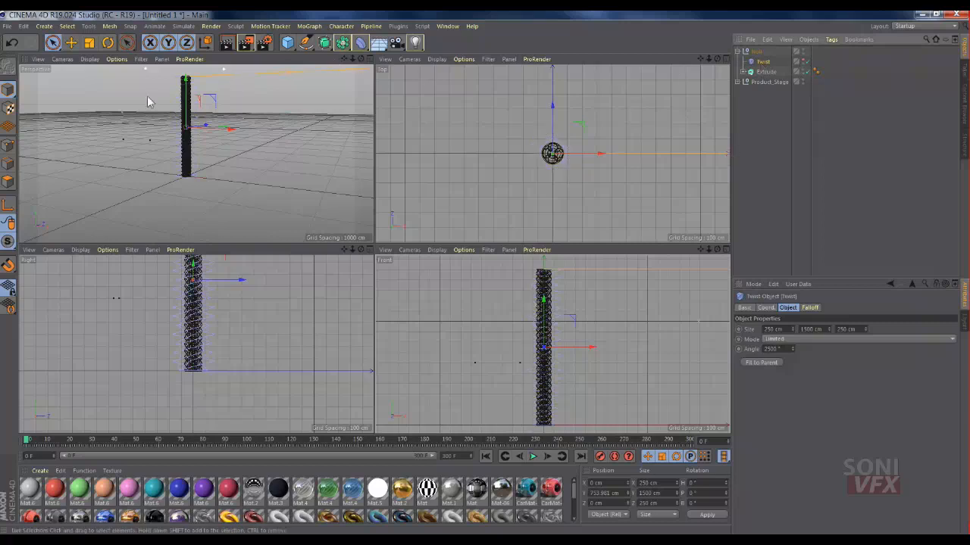
scroll(182, 78, "up", 3)
scroll(181, 81, "up", 3)
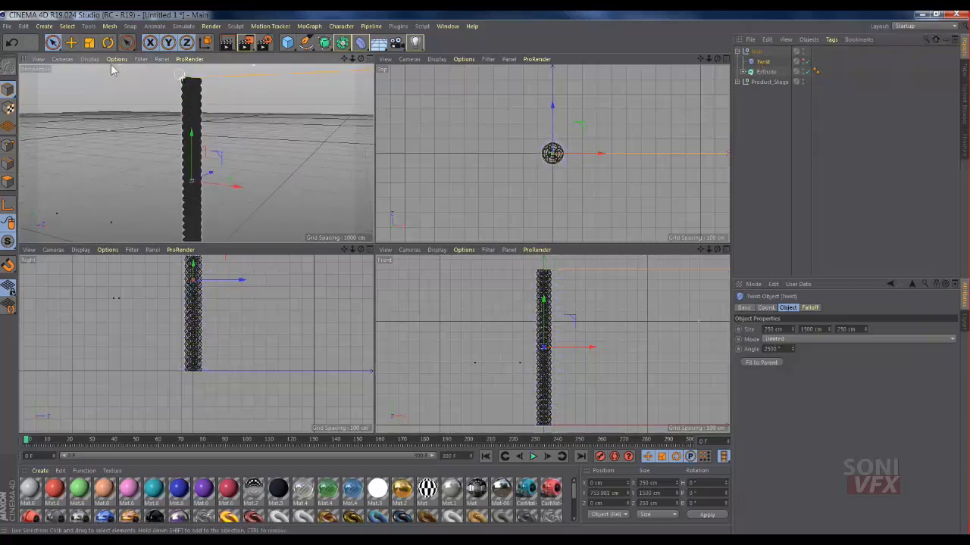
left_click(97, 61)
left_click(102, 76)
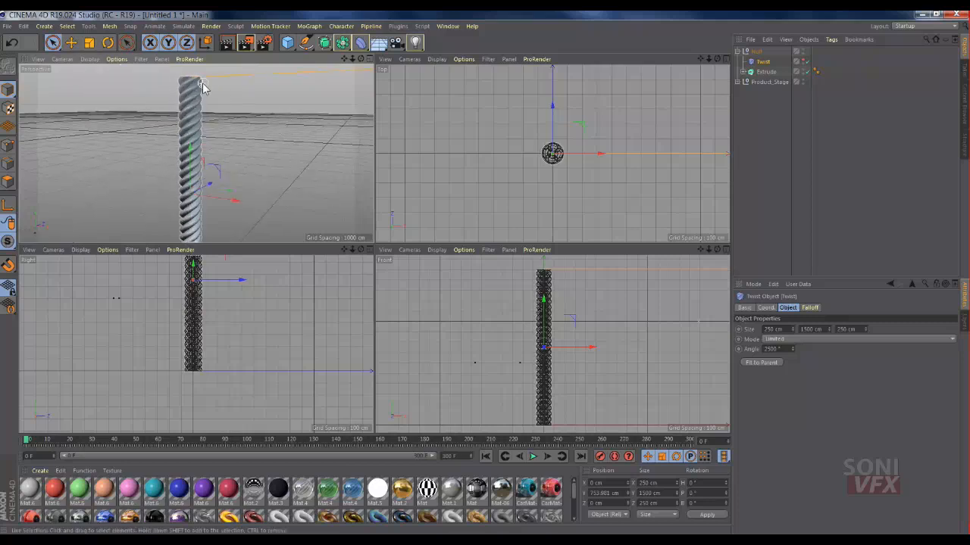
- Add a Bend deformer, set its Y size to 750 cm and raise it along the Y axis to about 375 cm
scroll(213, 87, "up", 3)
mouse_move(360, 59)
left_mouse_down()
mouse_move(333, 68)
mouse_move(321, 94)
mouse_move(315, 79)
mouse_move(352, 38)
mouse_move(334, 61)
mouse_move(350, 72)
mouse_move(343, 32)
left_mouse_up()
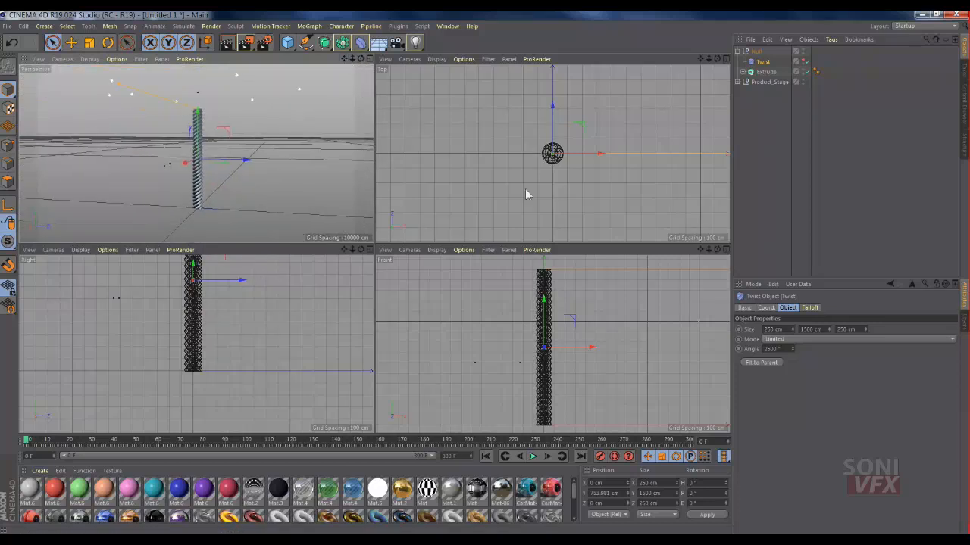
mouse_move(344, 249)
left_mouse_down()
mouse_move(339, 305)
mouse_move(335, 251)
mouse_move(325, 251)
mouse_move(344, 254)
left_mouse_up()
left_click(362, 44)
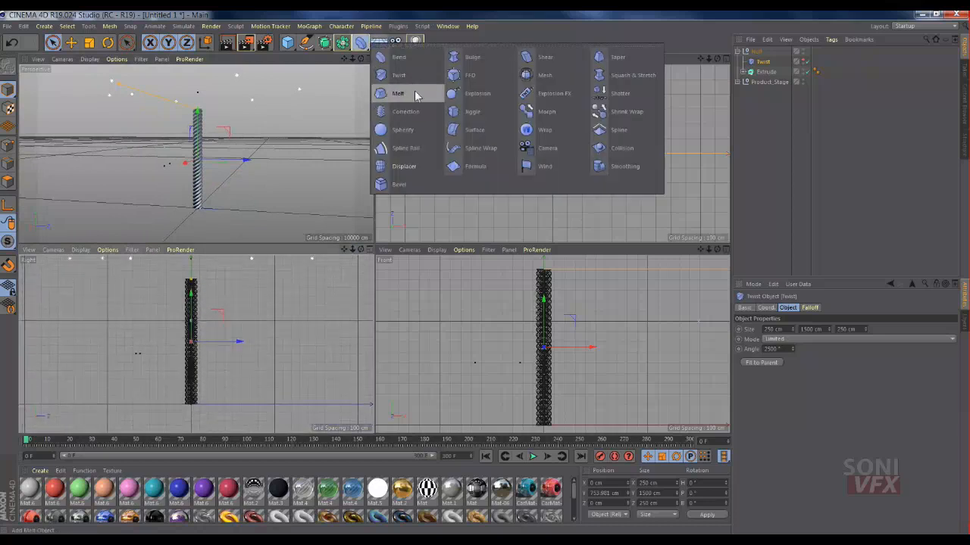
left_click(399, 58)
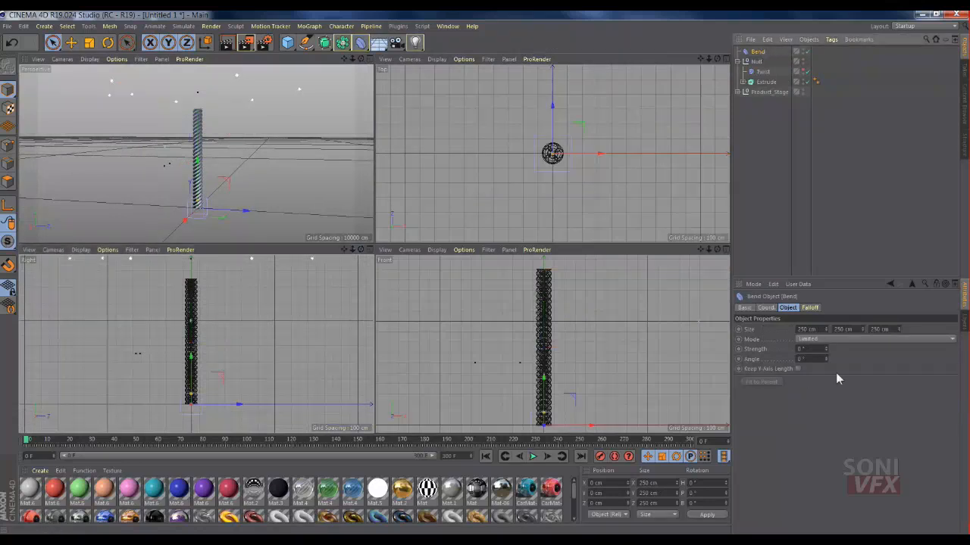
left_click(856, 329)
type("750")
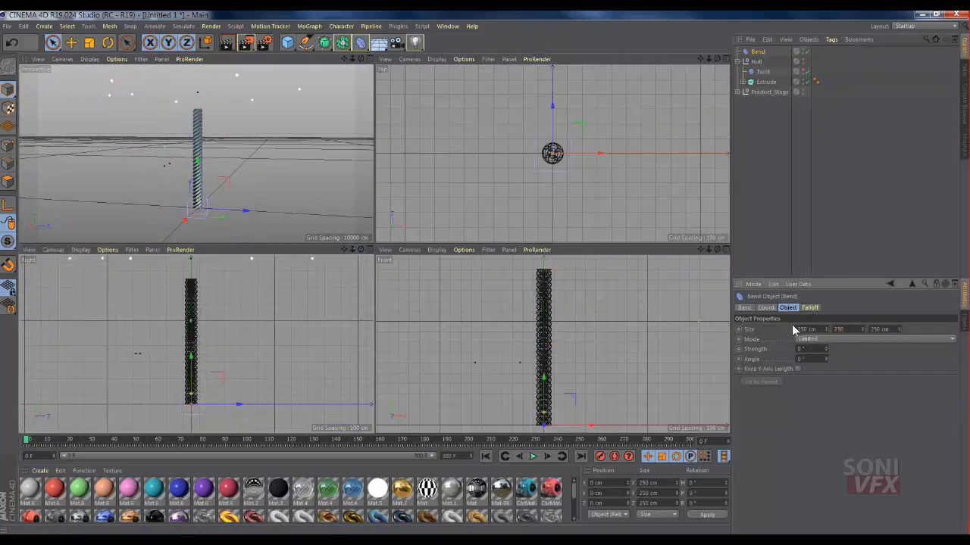
key("Return")
left_click_drag(544, 384, 543, 343)
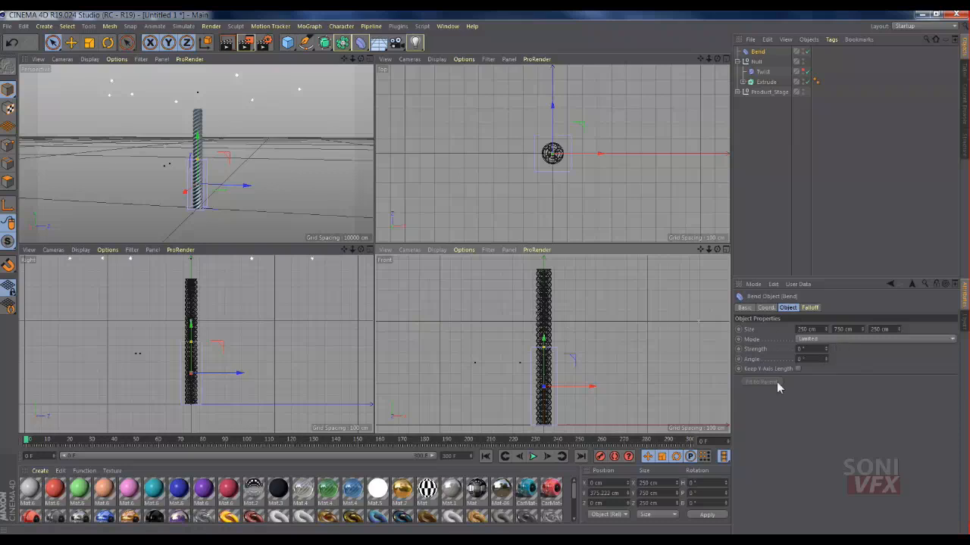
- Set the Bend to Unlimited mode with Keep Y-Axis Length enabled, and place it inside the Null below the Extrude
left_click(854, 338)
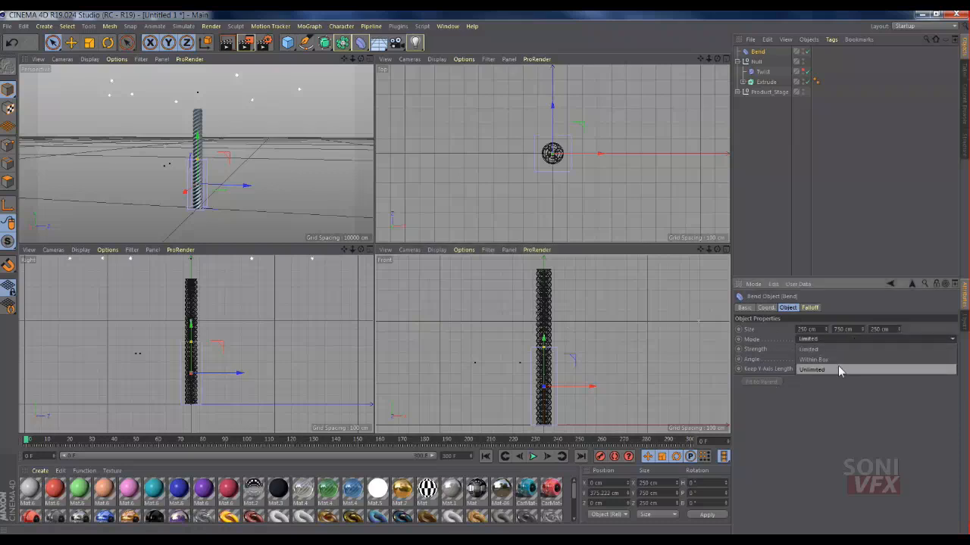
left_click(837, 369)
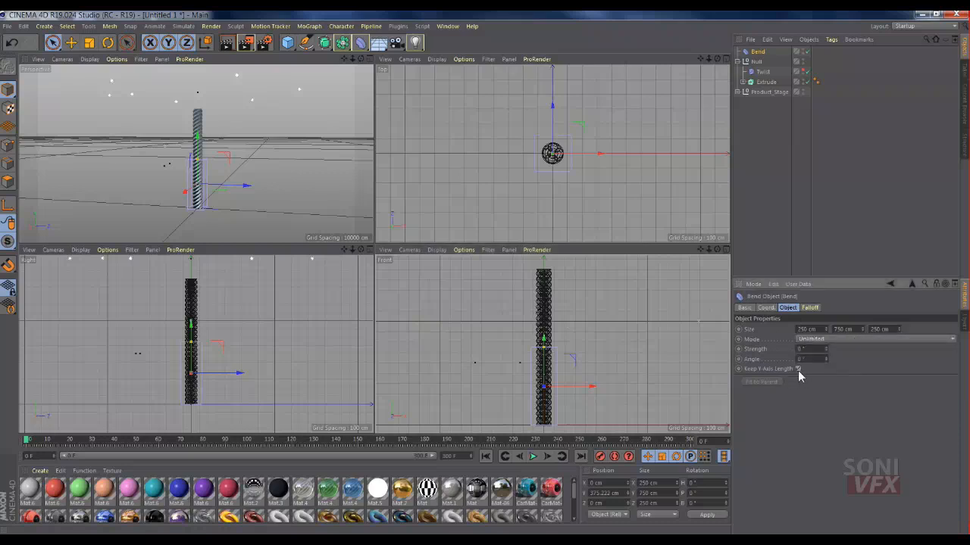
left_click(797, 369)
left_click_drag(757, 51, 764, 84)
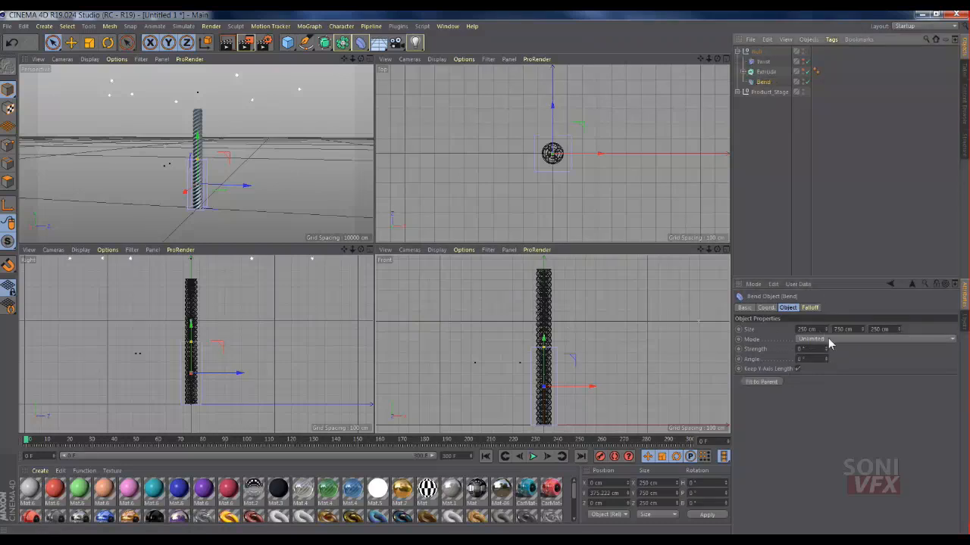
- Set the Bend's strength to 180° to curl the rope into a ring, and view the ring up close
left_click_drag(825, 349, 818, 311)
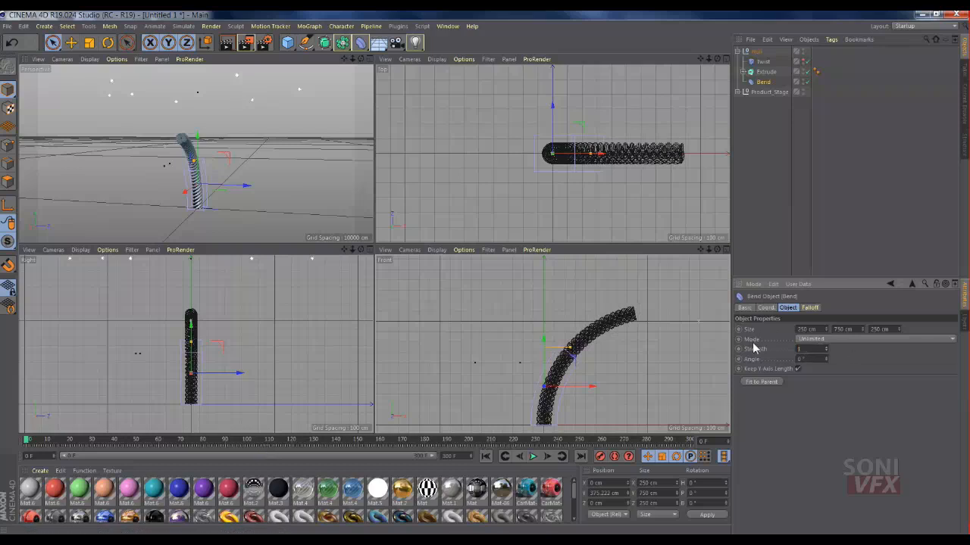
type("80")
key("Return")
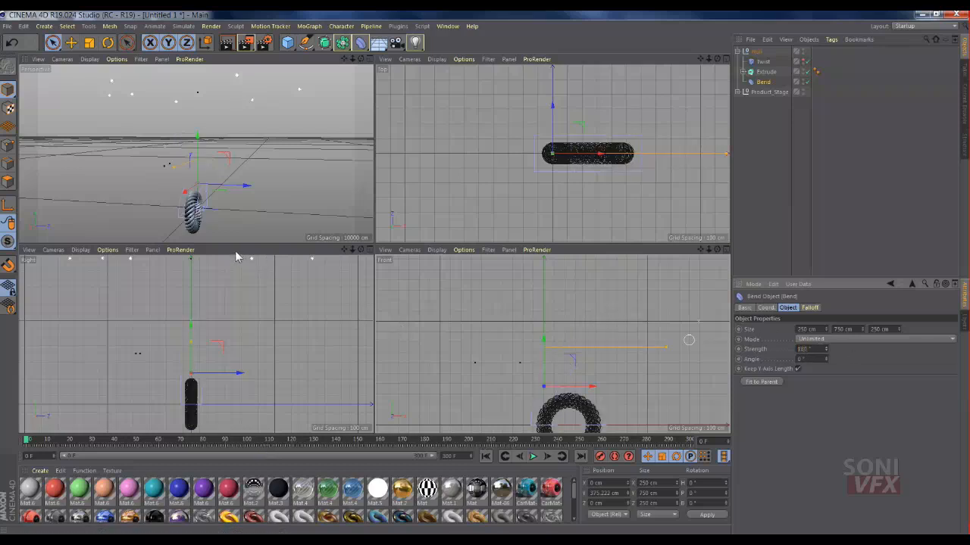
left_click_drag(345, 60, 333, 61)
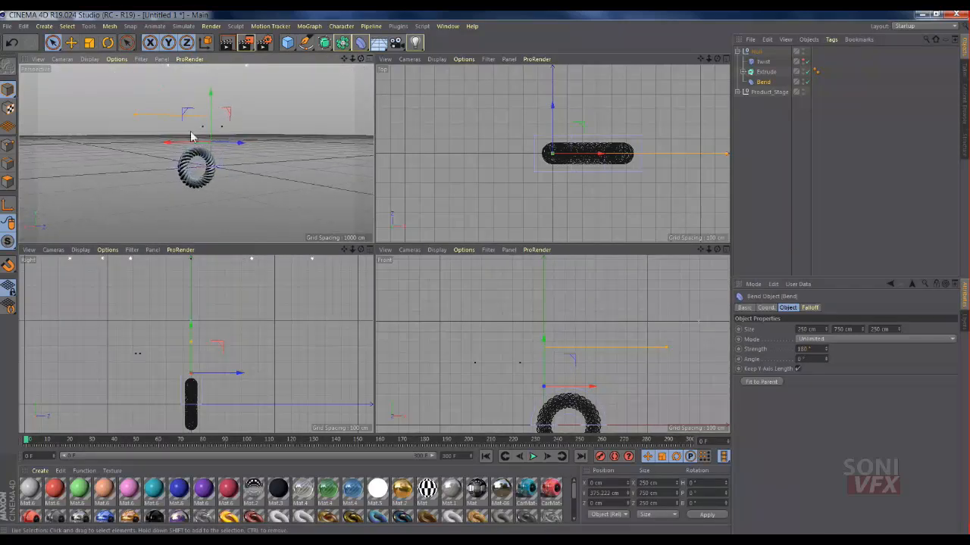
scroll(201, 160, "up", 8)
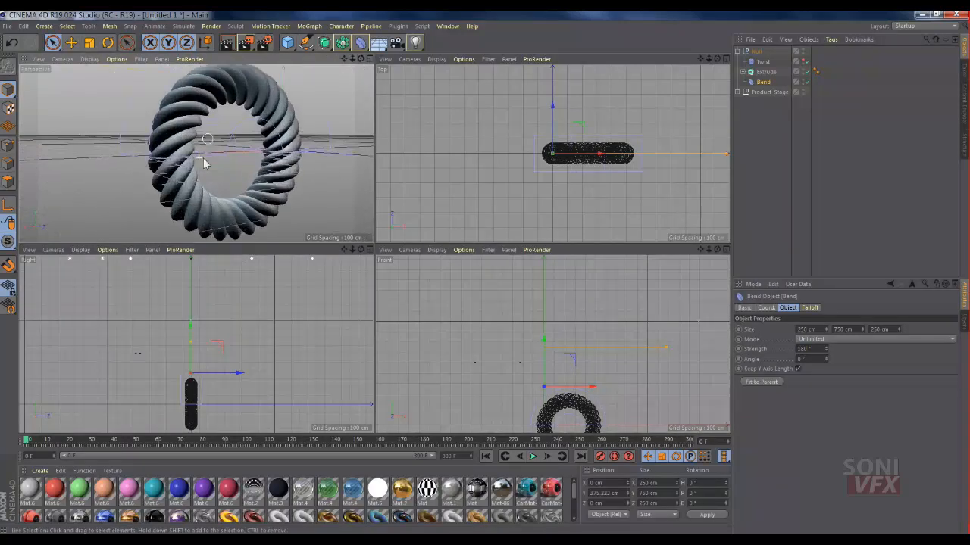
- Maximize the perspective view on the ring's seam and fine-tune the Bend's strength, ending at 180°
left_click_drag(826, 350, 825, 354)
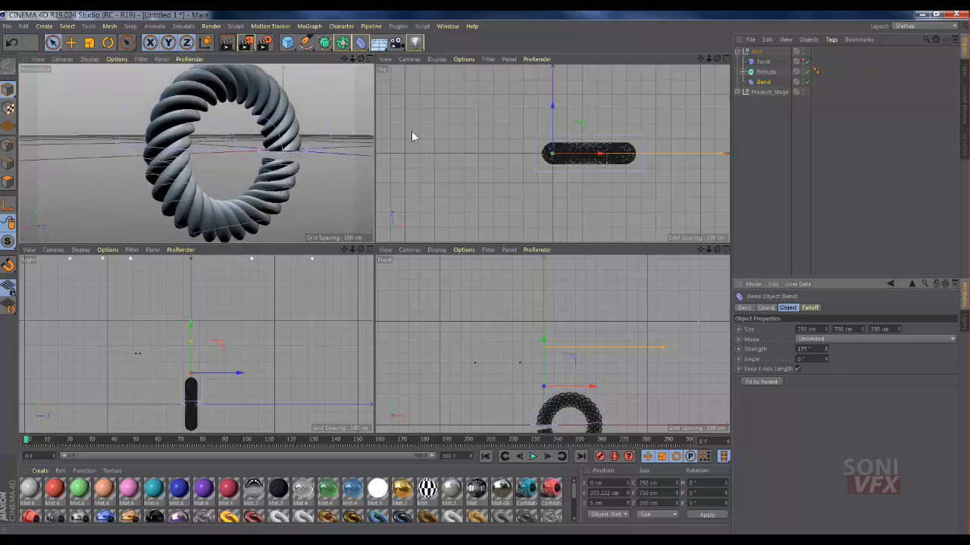
left_click_drag(358, 60, 372, 61)
left_click(370, 59)
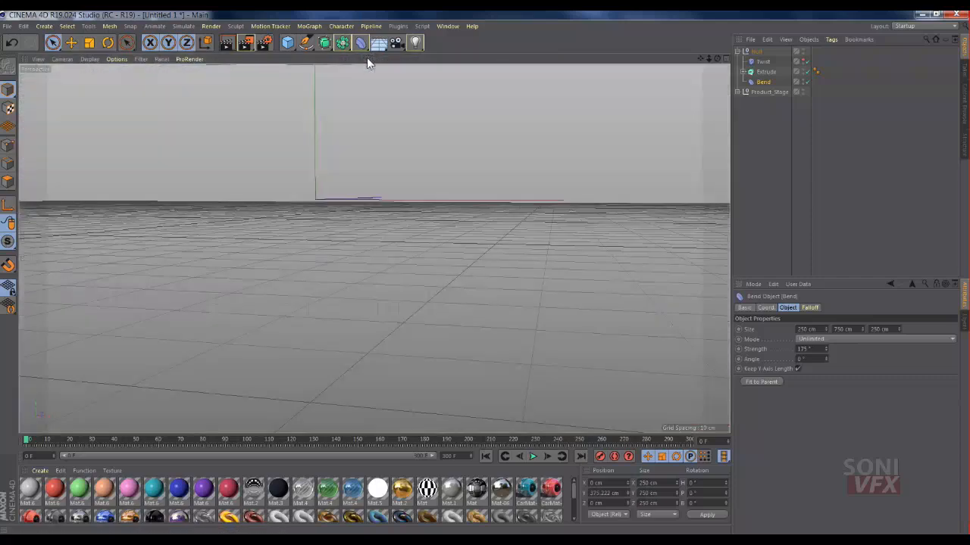
left_click_drag(717, 59, 717, 69)
left_click_drag(825, 348, 826, 371)
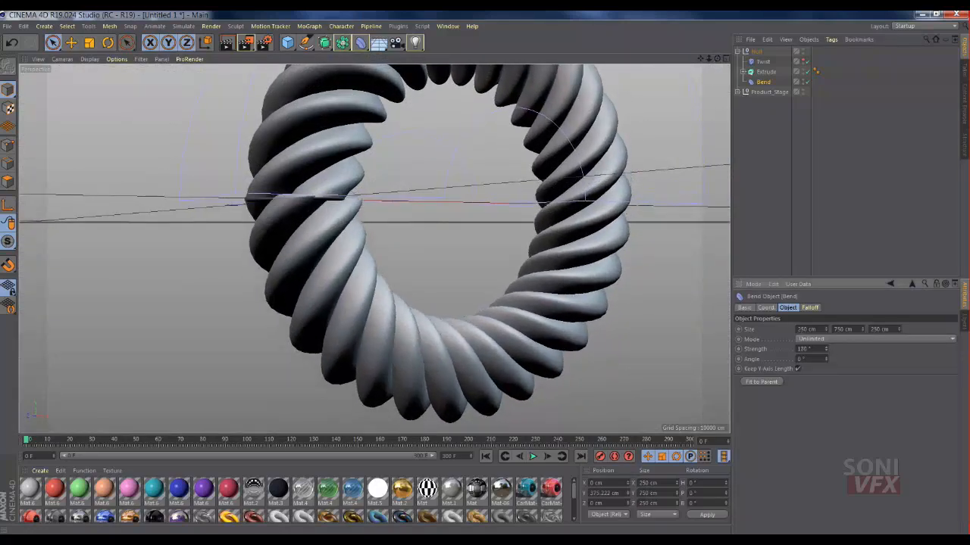
- Adjust the Twist's angle in small increments to 2528° so the strands line up at the ring's seam
left_click(763, 62)
left_click(793, 350)
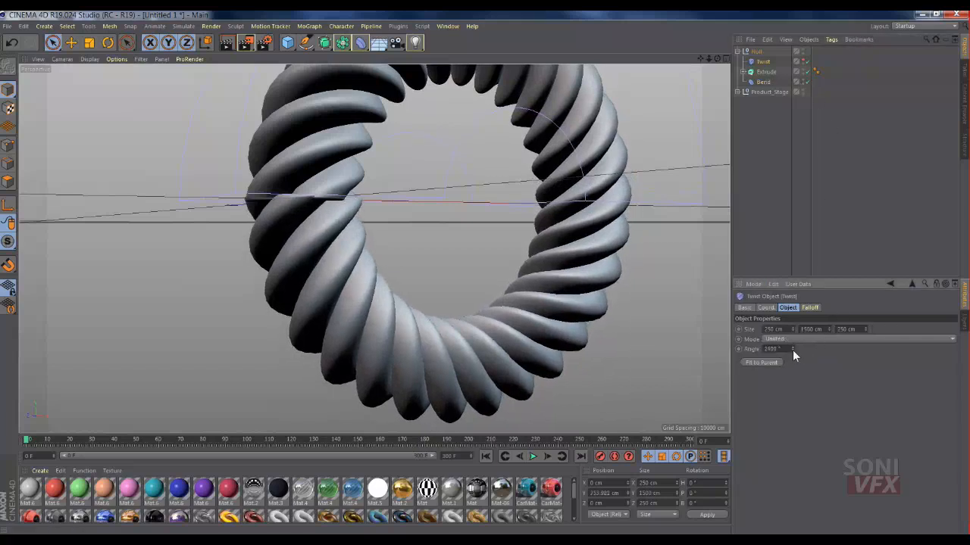
left_click(792, 351)
left_click(793, 351)
left_click(792, 351)
left_click(793, 349)
left_click(794, 347)
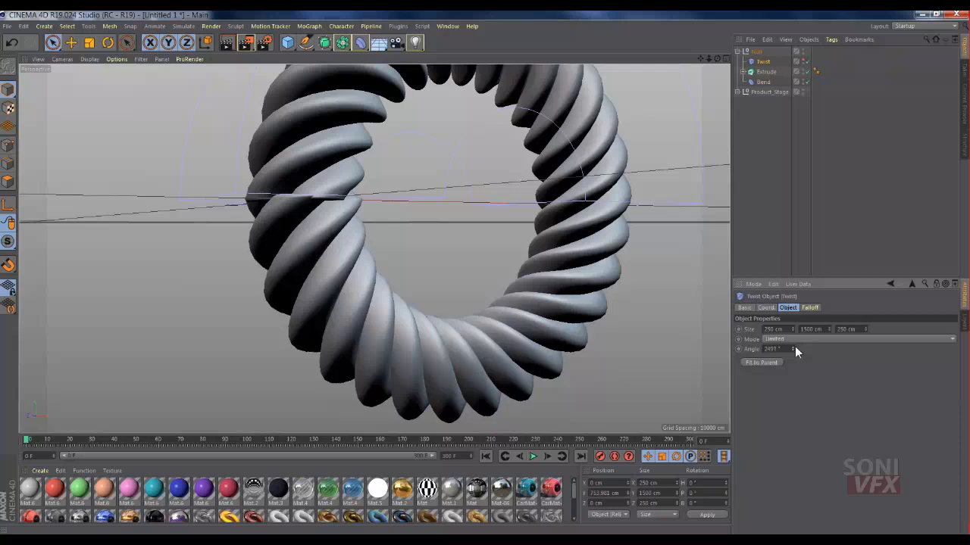
left_click(793, 347)
left_click(794, 347)
left_click(794, 347)
left_click(794, 347)
left_click(794, 347)
left_click(794, 347)
left_click(794, 347)
left_click(794, 347)
left_click(794, 347)
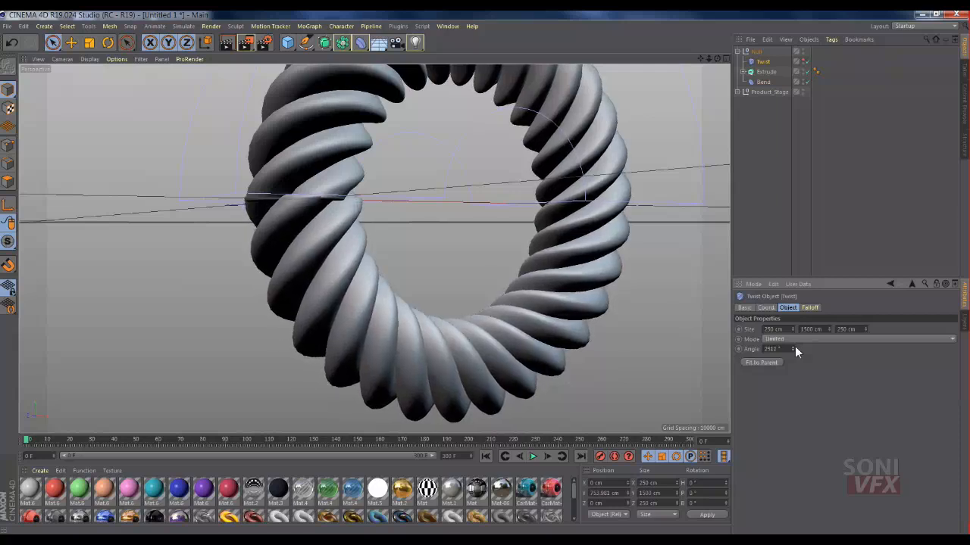
left_click(794, 347)
left_click(794, 347)
left_click(794, 347)
left_click(794, 347)
left_click(794, 347)
left_click(794, 347)
left_click(794, 347)
left_click(794, 347)
left_click(794, 346)
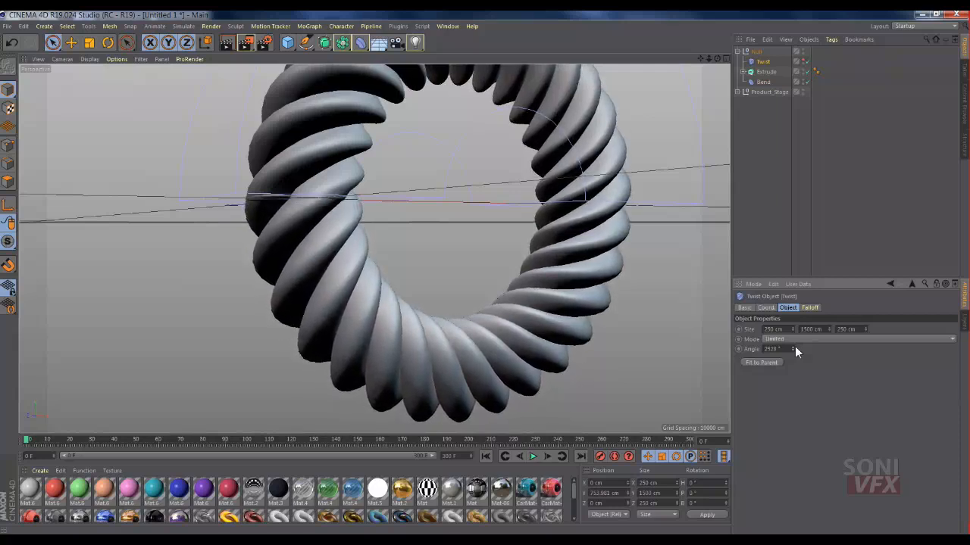
left_click(794, 347)
left_click(794, 347)
left_click(794, 347)
left_click(794, 347)
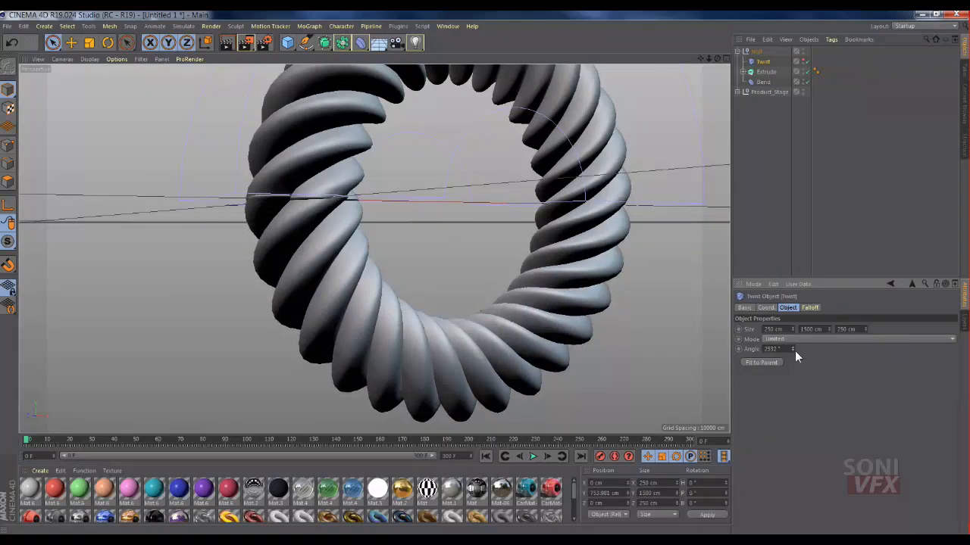
left_click(794, 350)
left_click(794, 350)
left_click(794, 350)
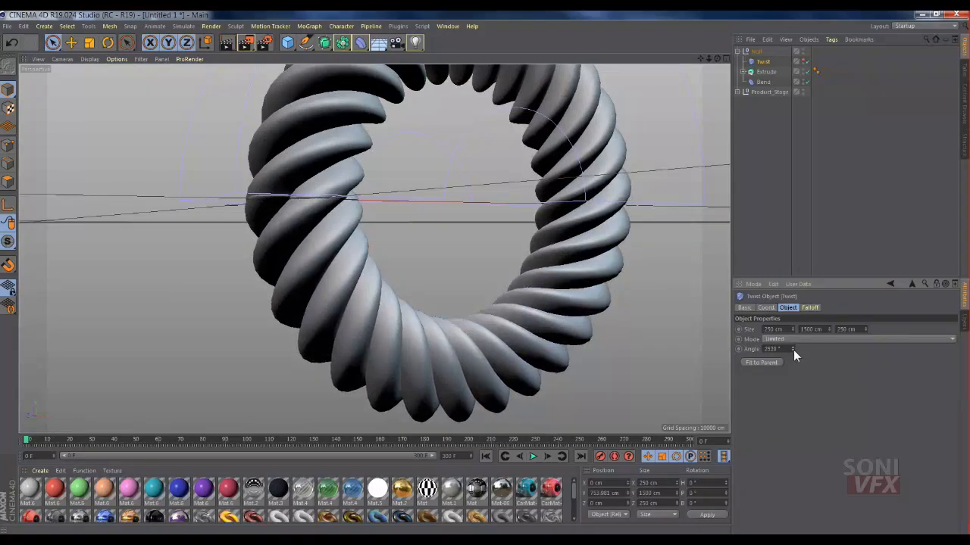
left_click(793, 350)
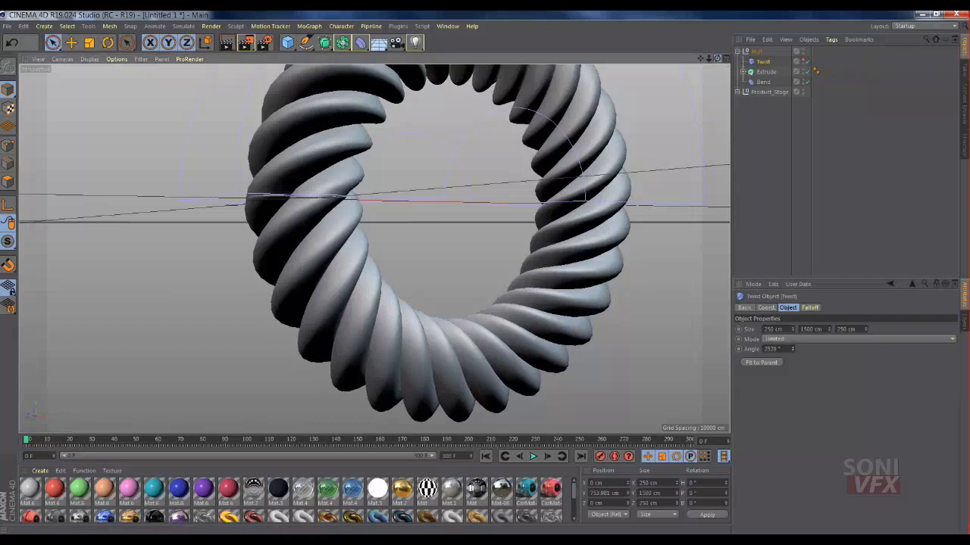
- Keyframe the Twist's angle at 2528° on frame 60 and at 0° on frame 0
left_click_drag(709, 59, 654, 72)
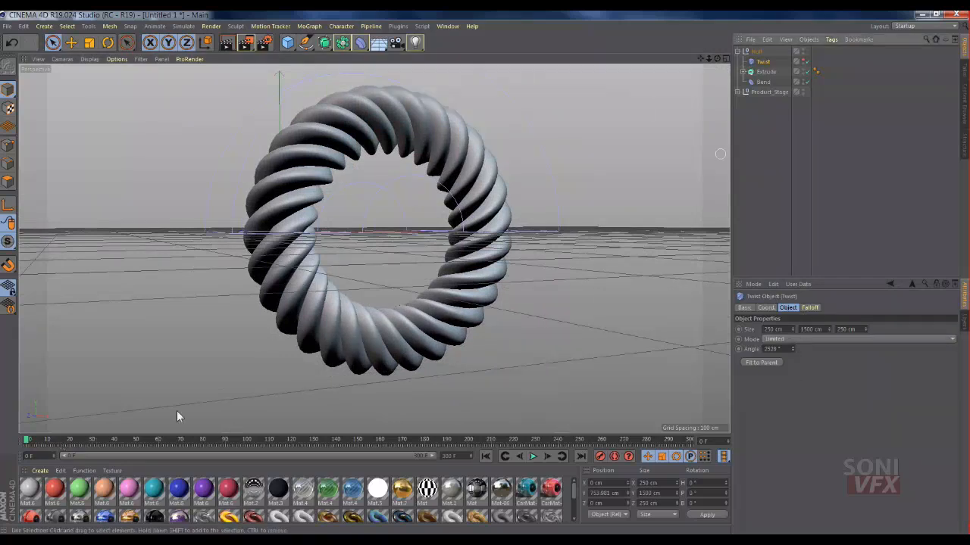
left_click(159, 441)
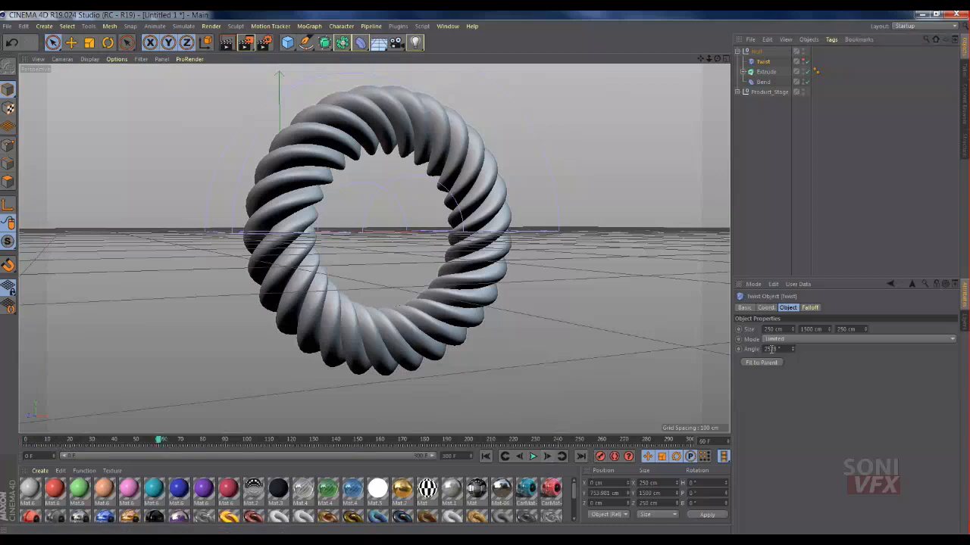
left_click(738, 349, "ctrl")
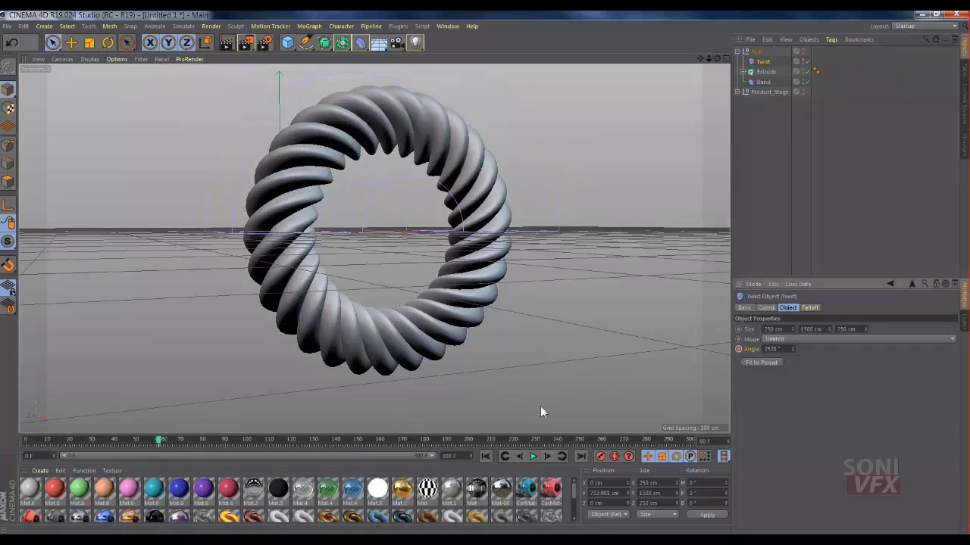
left_click(22, 440)
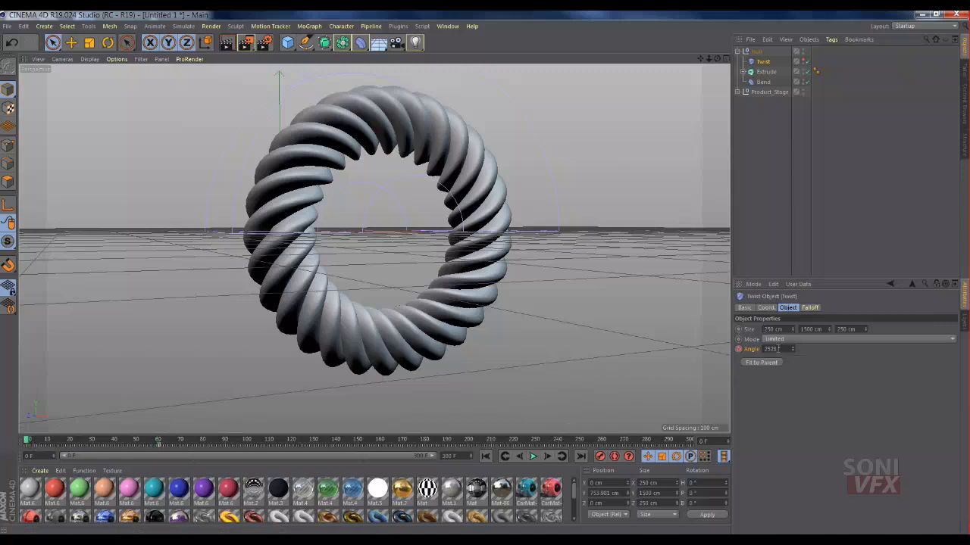
left_click(739, 349)
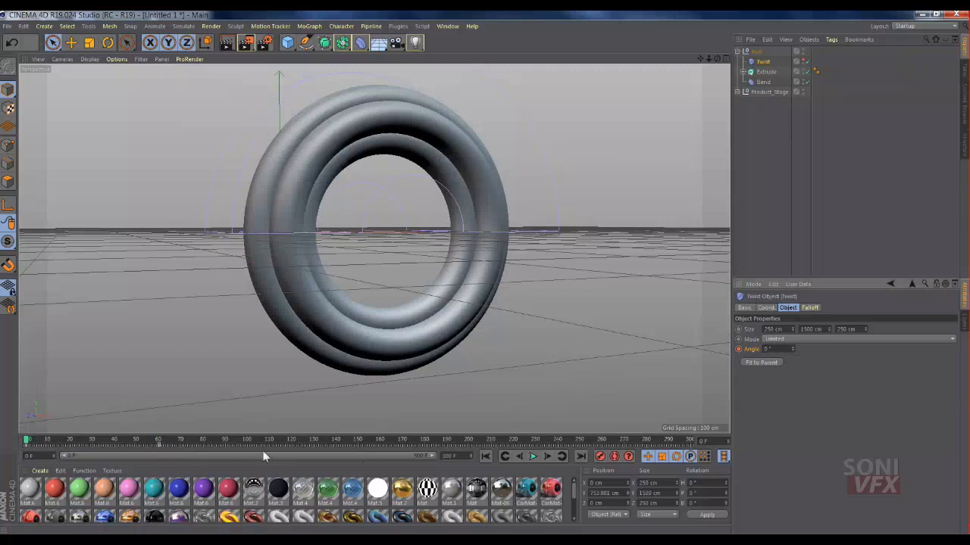
- Keyframe the Bend's strength at 180° on frame 60 and set the strength to 0° on frame 0
left_click(763, 82)
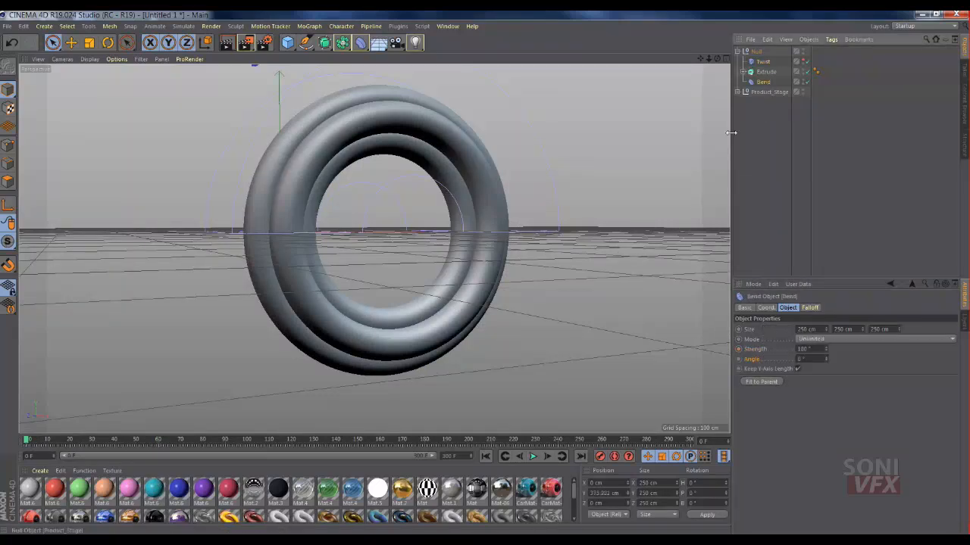
left_click(158, 439)
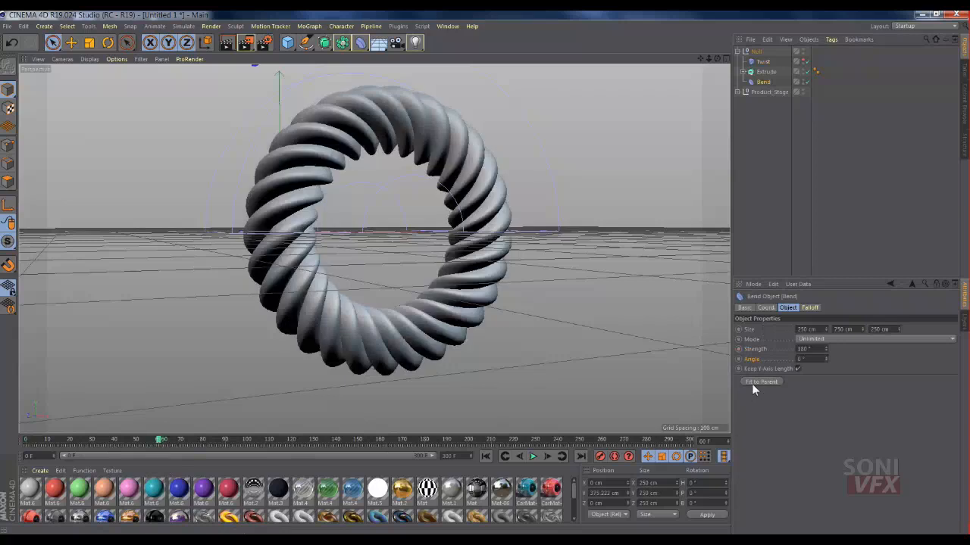
left_click(740, 349)
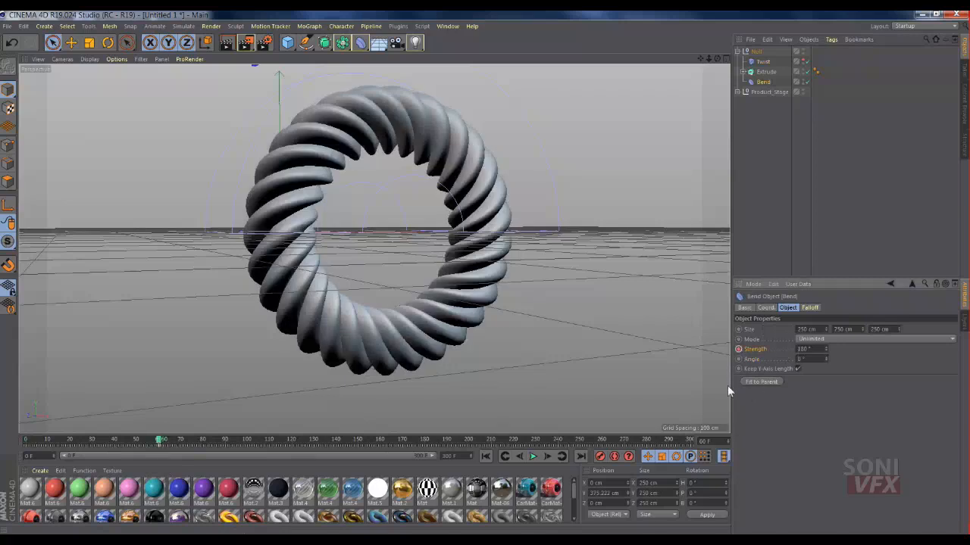
left_click(22, 442)
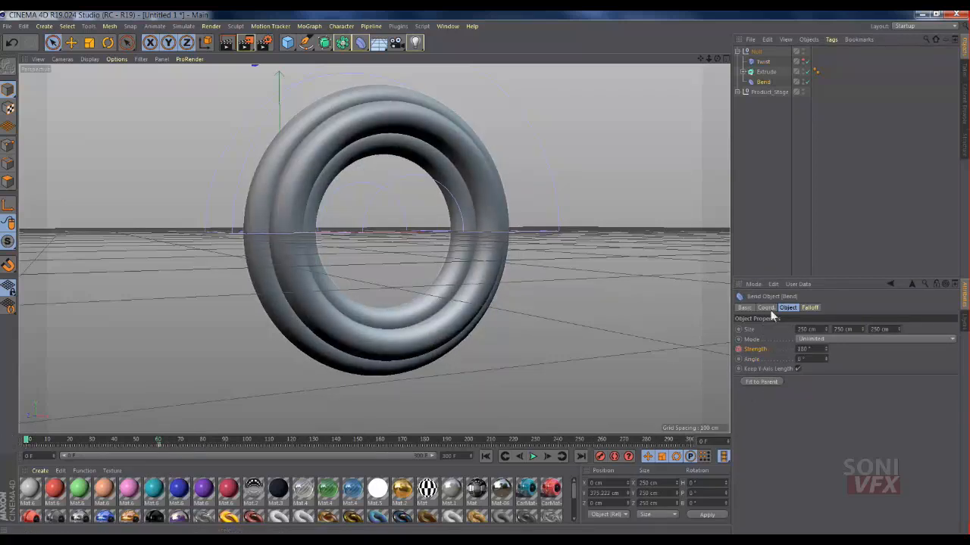
double_click(817, 348)
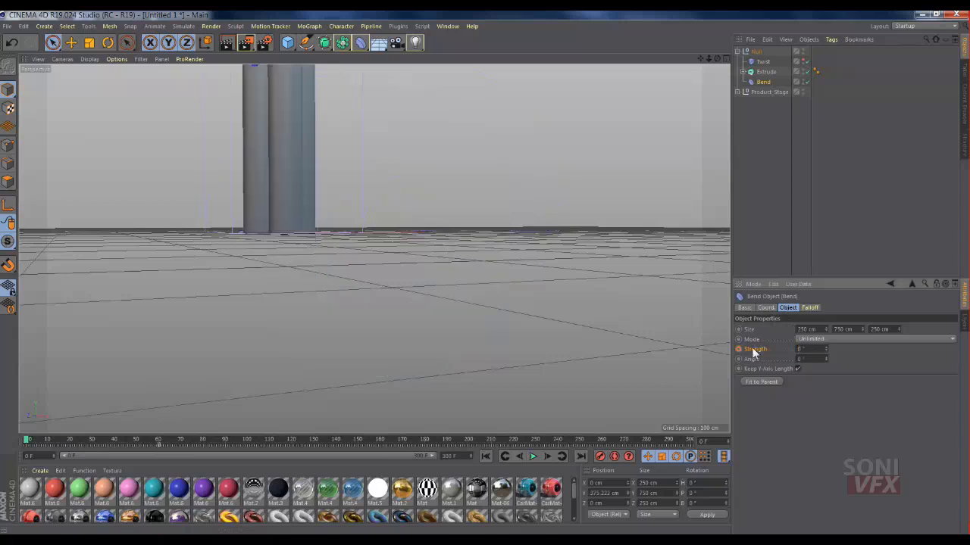
left_click_drag(709, 58, 664, 162)
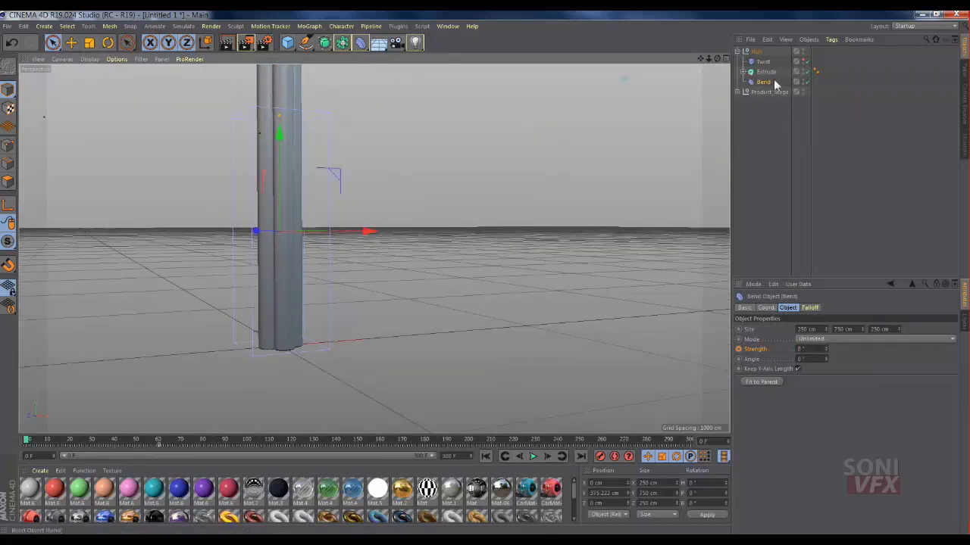
- Move the Bend's strength keyframe to frame 102 and scrub the timeline to check the timing against the Twist
left_click(762, 61)
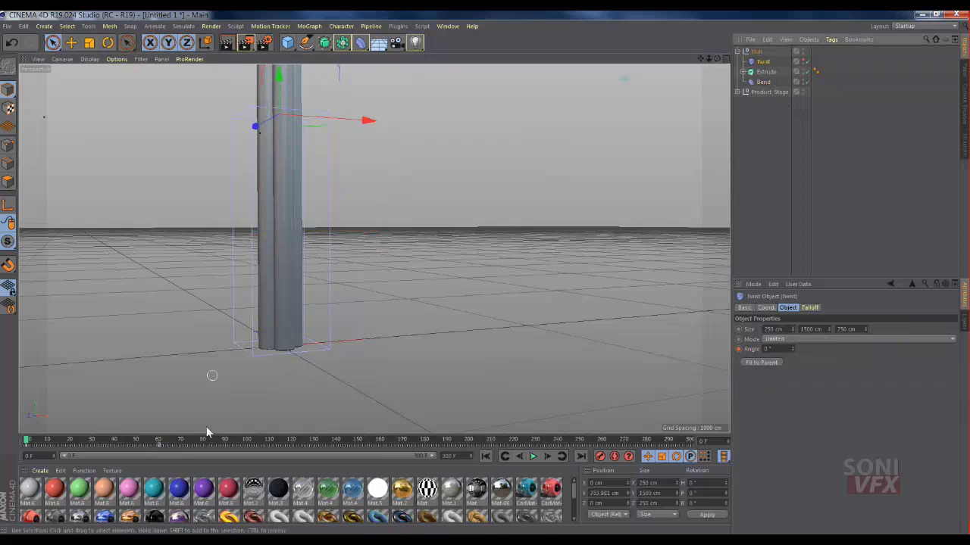
left_click(772, 81)
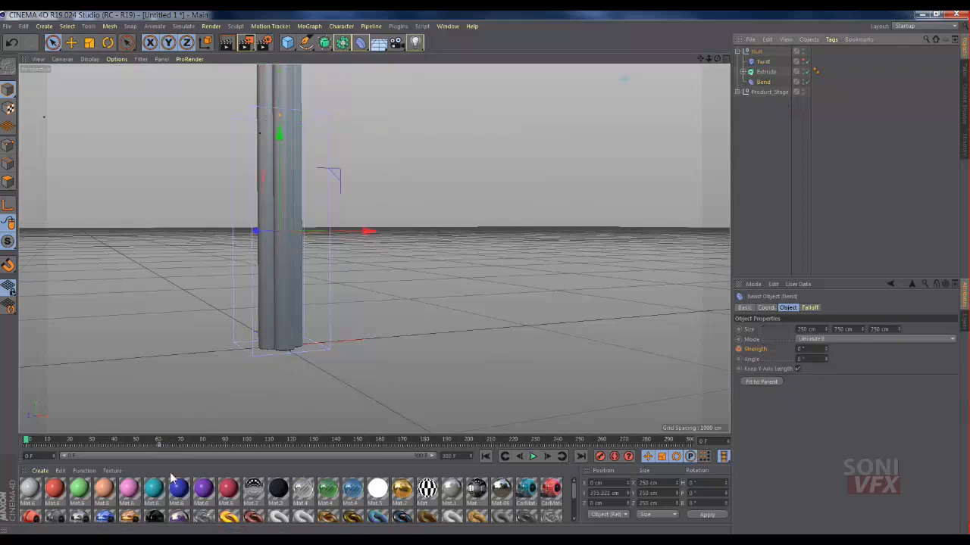
left_click_drag(176, 446, 127, 450)
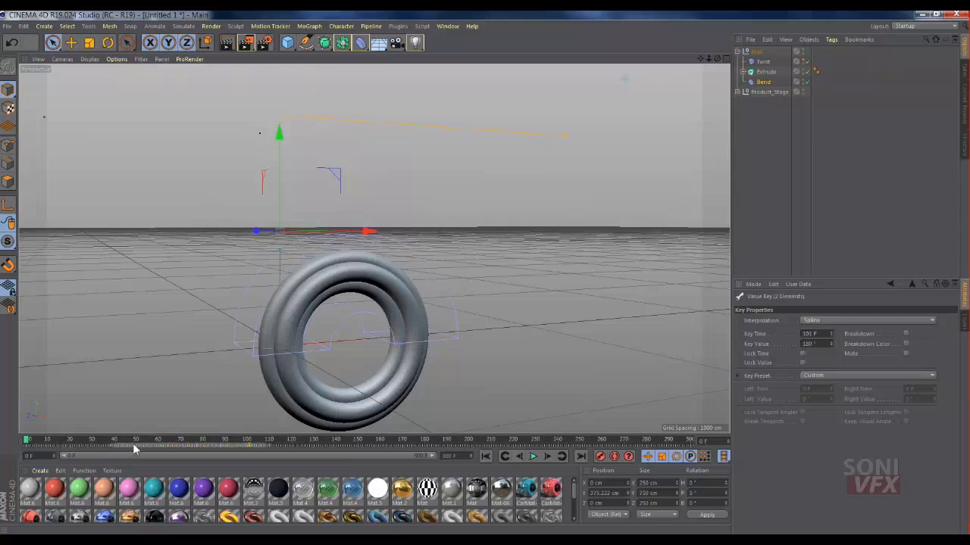
left_click(353, 441)
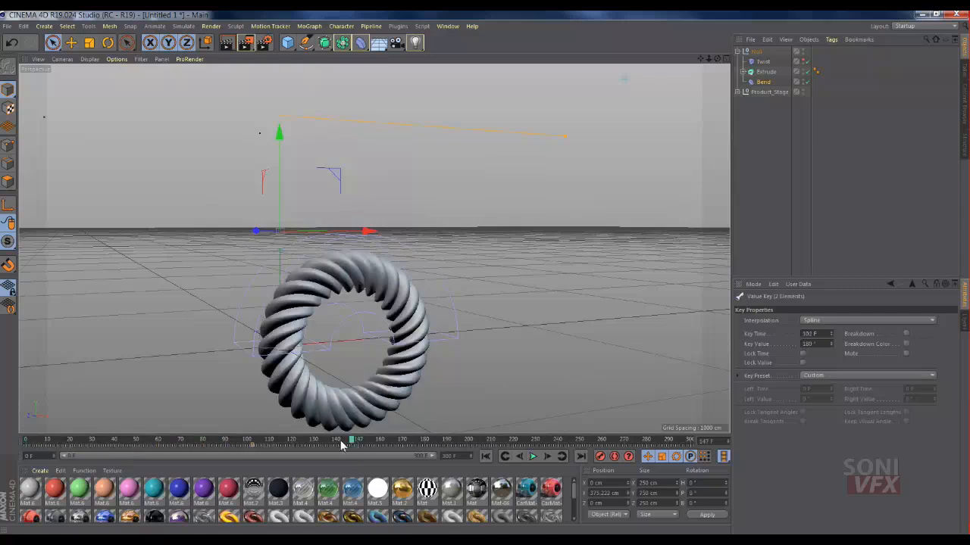
left_click(22, 444)
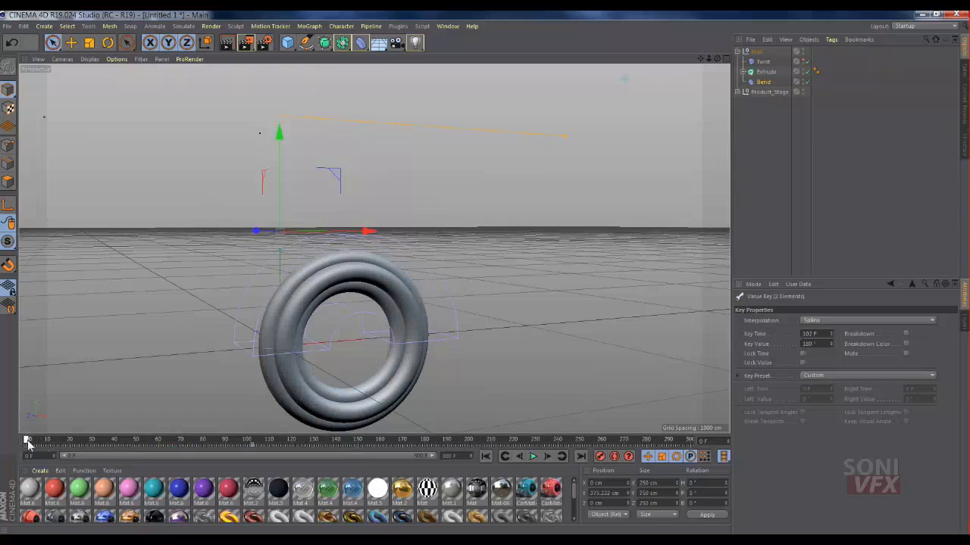
left_click_drag(124, 445, 27, 444)
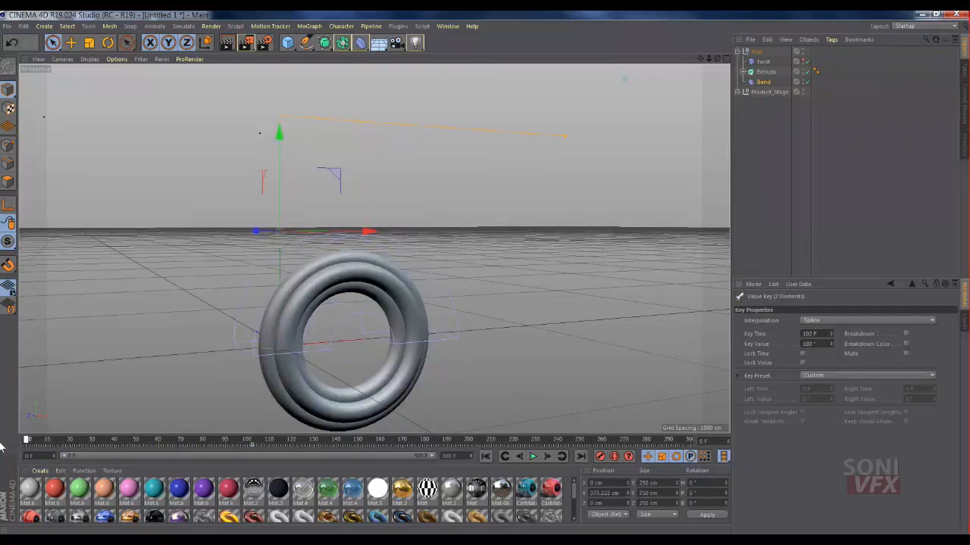
- Play the animation with the Twist selected and return to the first frame
left_click(762, 61)
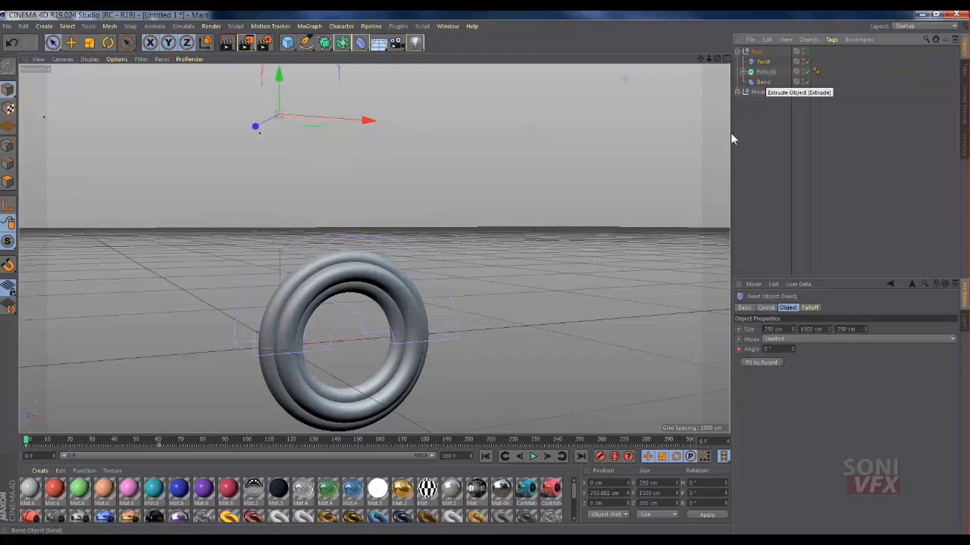
left_click(534, 456)
left_click(485, 457)
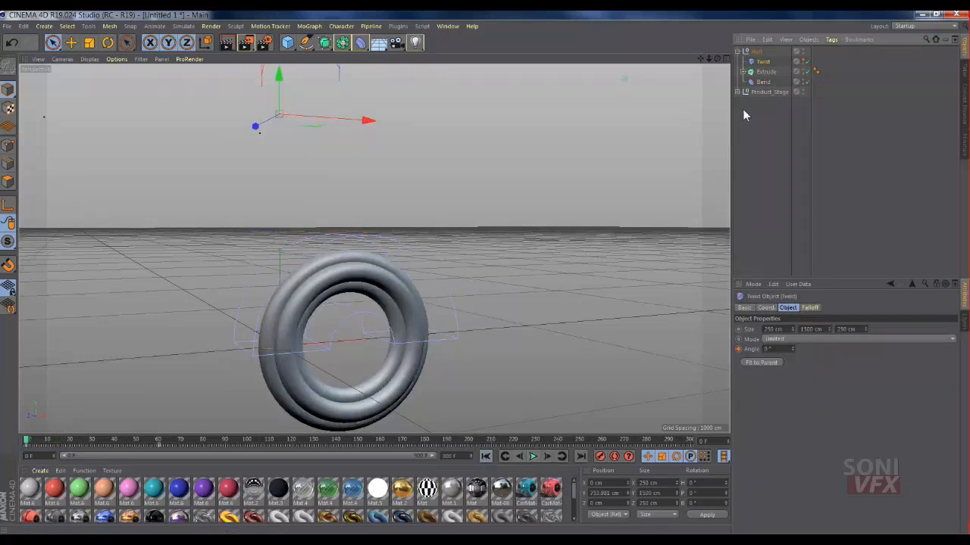
- Set the Bend's strength to 0° at frame 40 and keyframe it
left_click(763, 82)
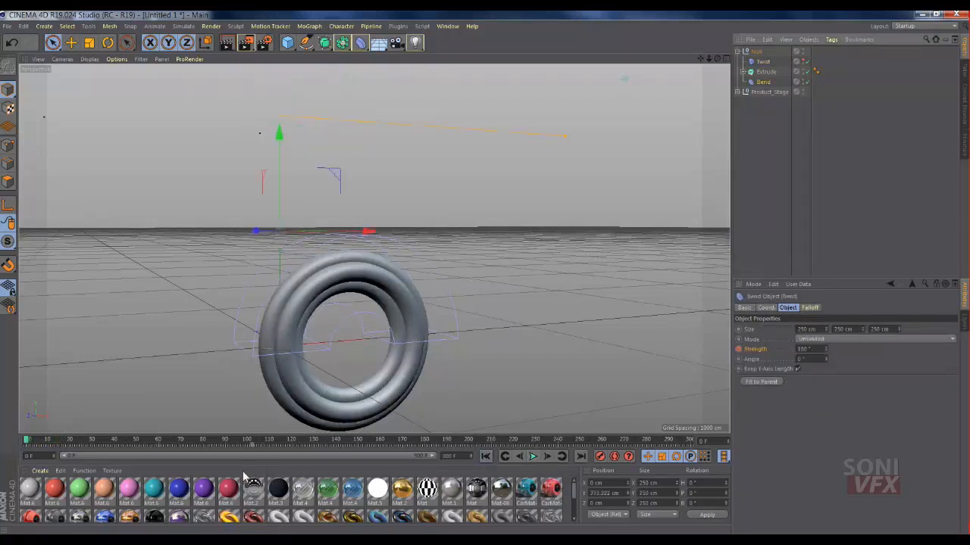
left_click(158, 444)
left_click_drag(121, 447, 113, 445)
left_click(820, 350)
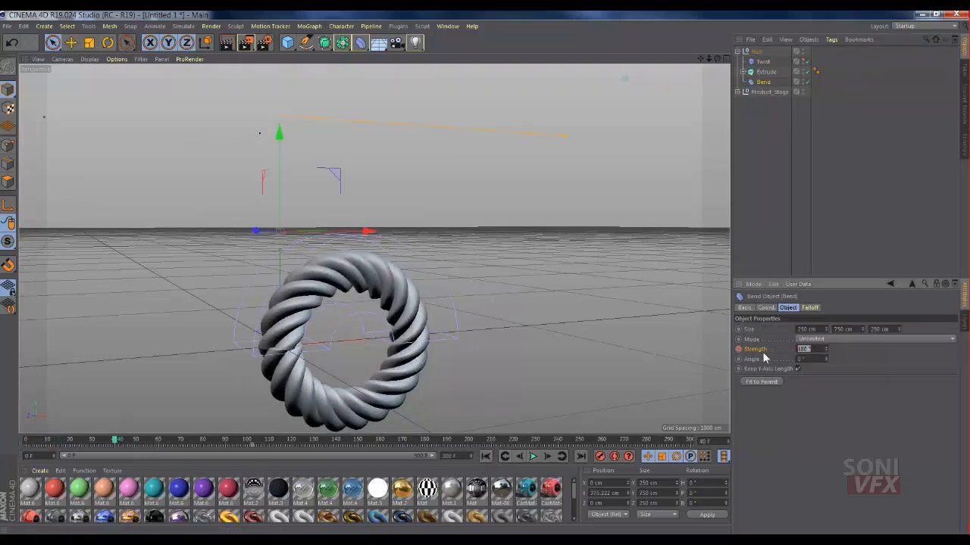
key("Return")
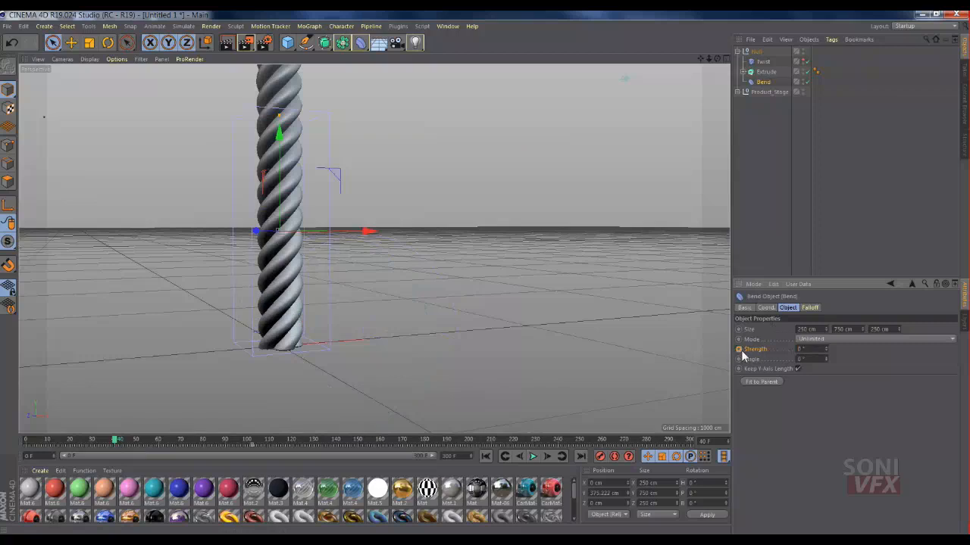
- Play the animation to review how the straight rope curls into a ring
left_click(505, 457)
left_click(533, 457)
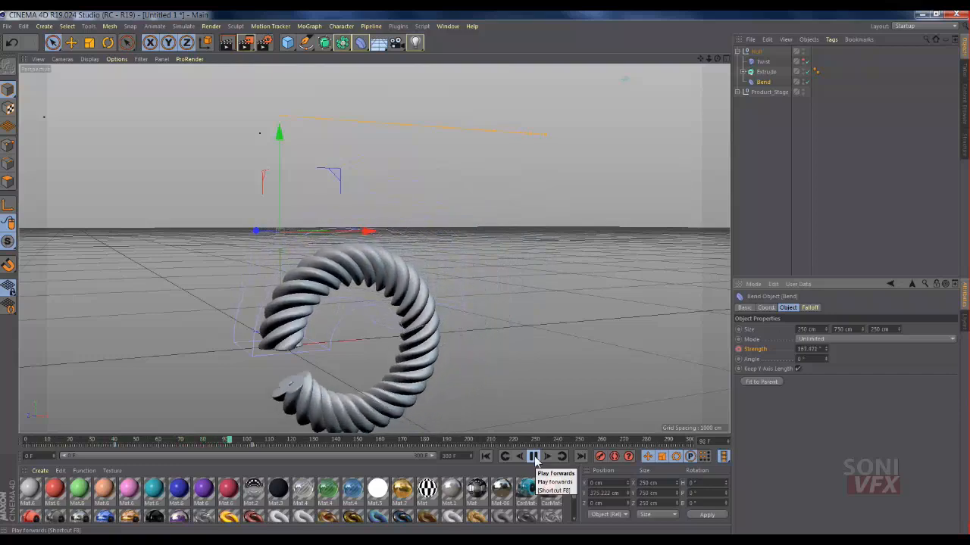
left_click(534, 457)
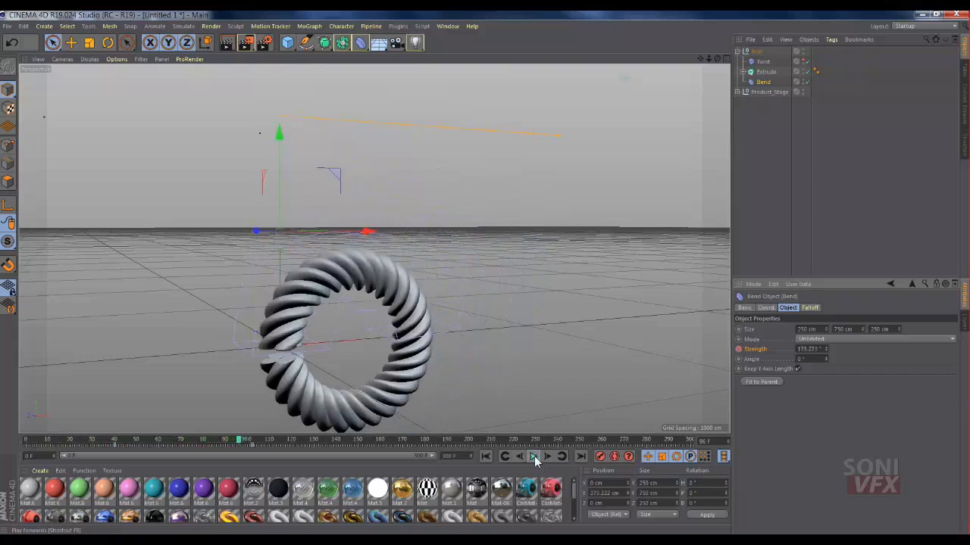
left_click(534, 457)
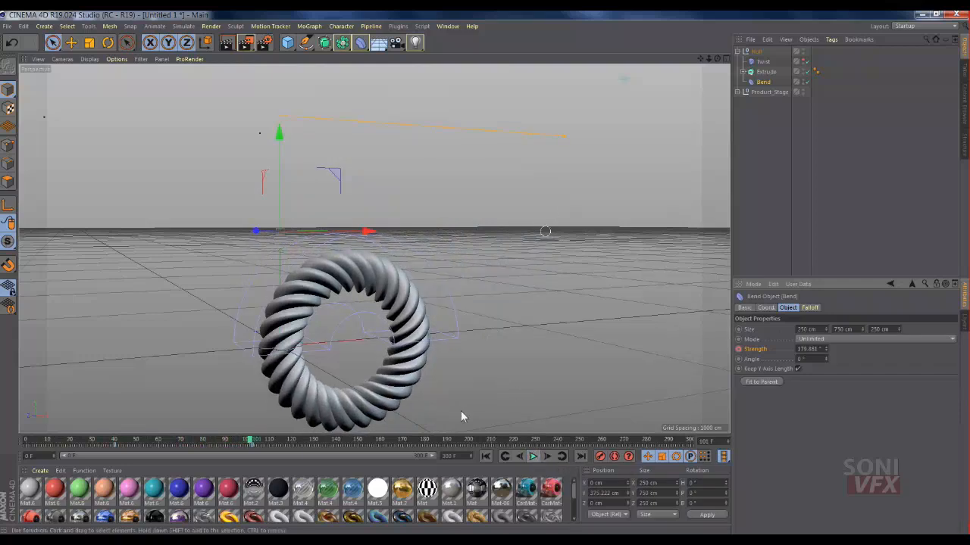
- Record a keyframe for the Null at frame 60 in the four-view layout
mouse_move(156, 443)
left_mouse_down()
mouse_move(143, 442)
mouse_move(159, 442)
left_mouse_up()
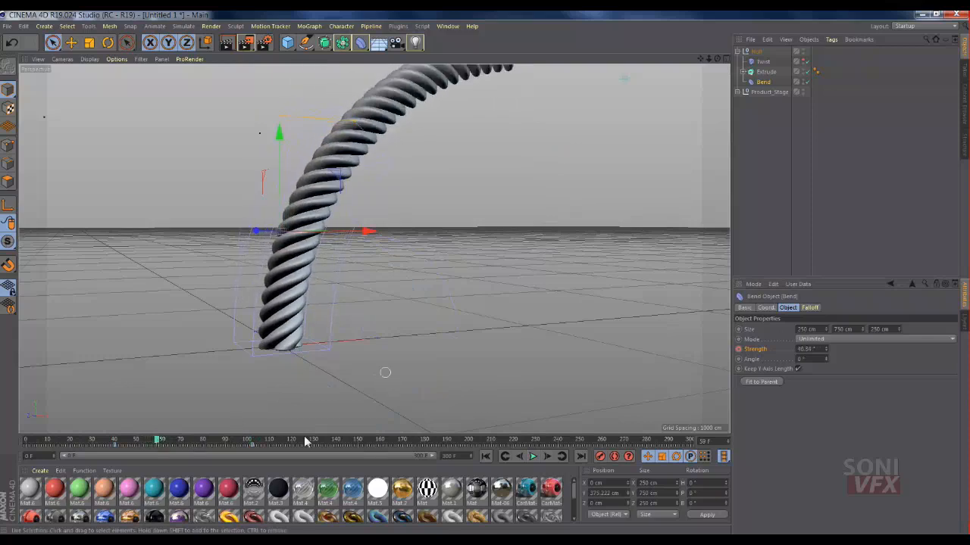
left_click(547, 459)
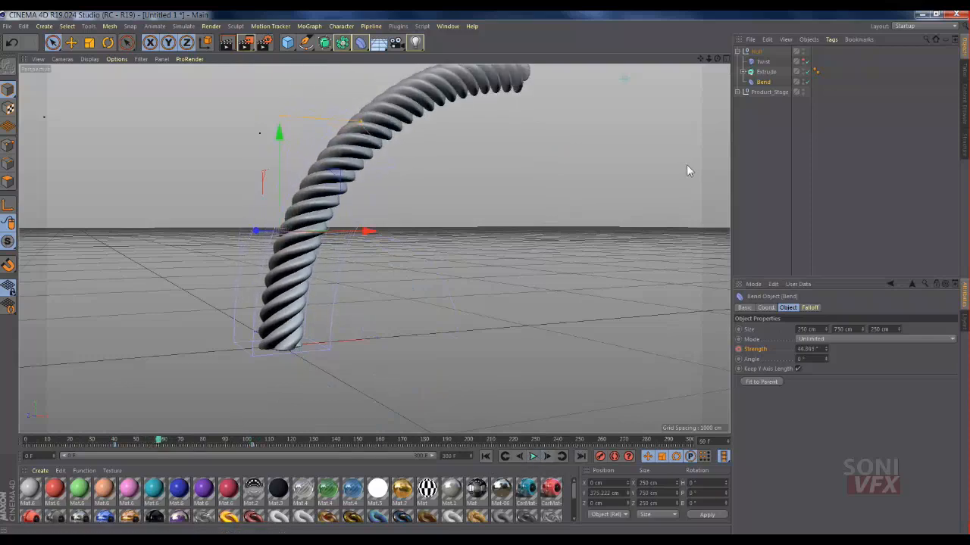
left_click(756, 51)
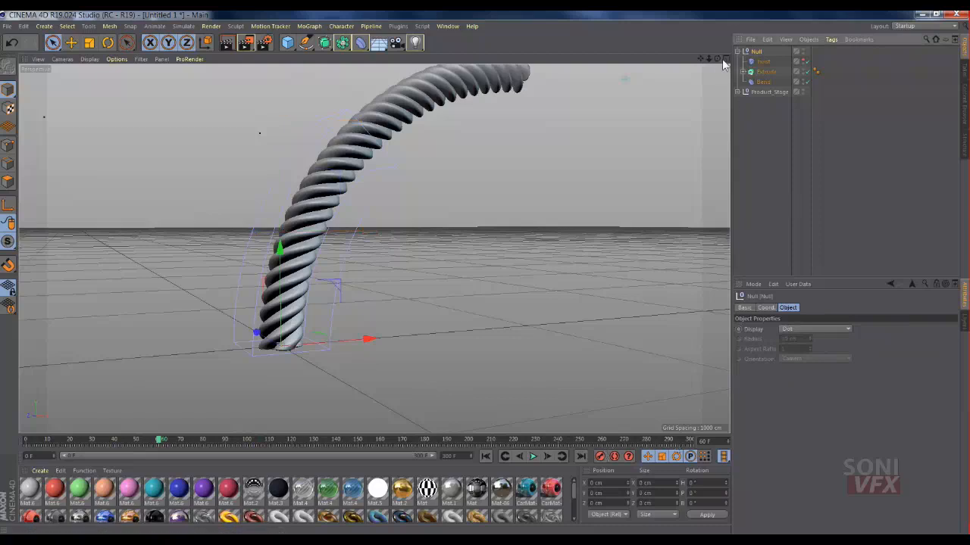
left_click(725, 59)
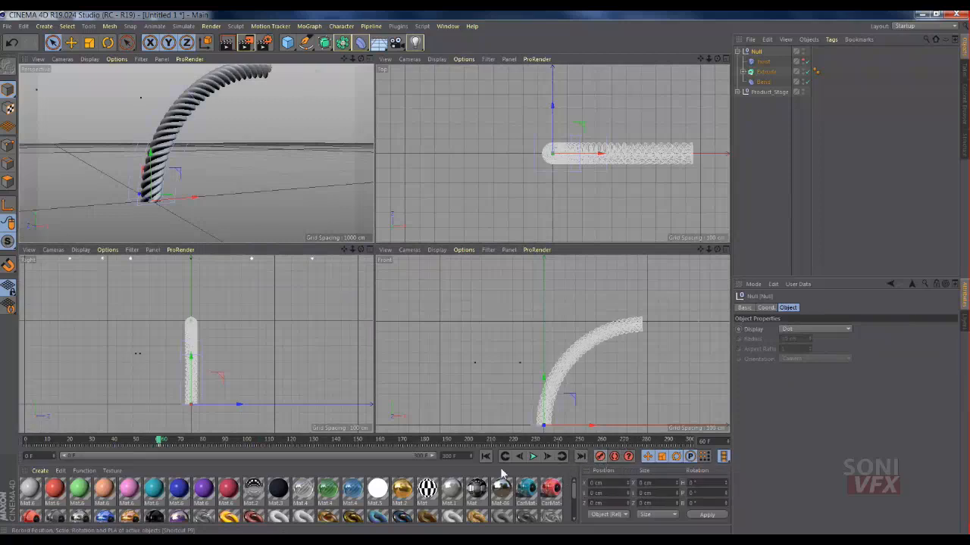
- At frame 100, undo a trial lift of the Null and move its axis to the ring's center
left_click(248, 442)
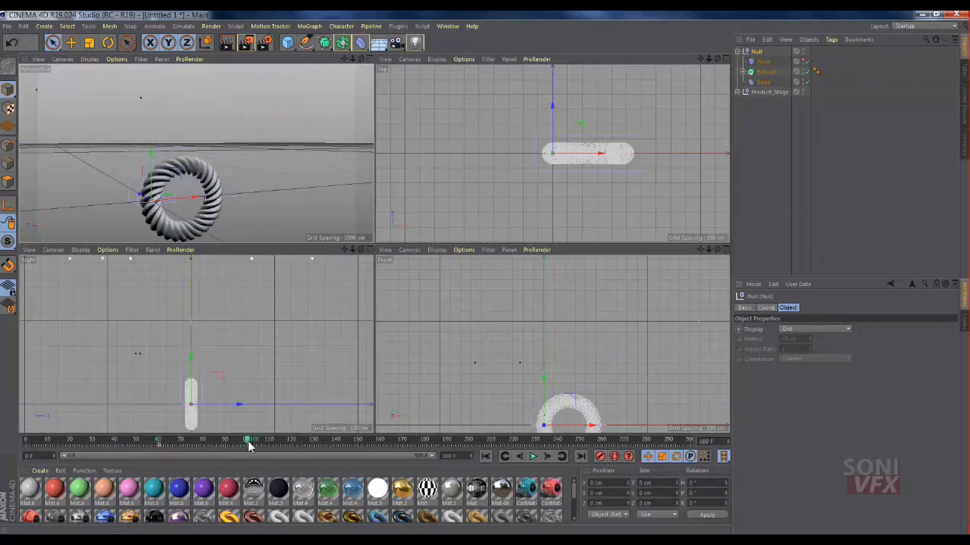
left_click_drag(545, 380, 539, 317)
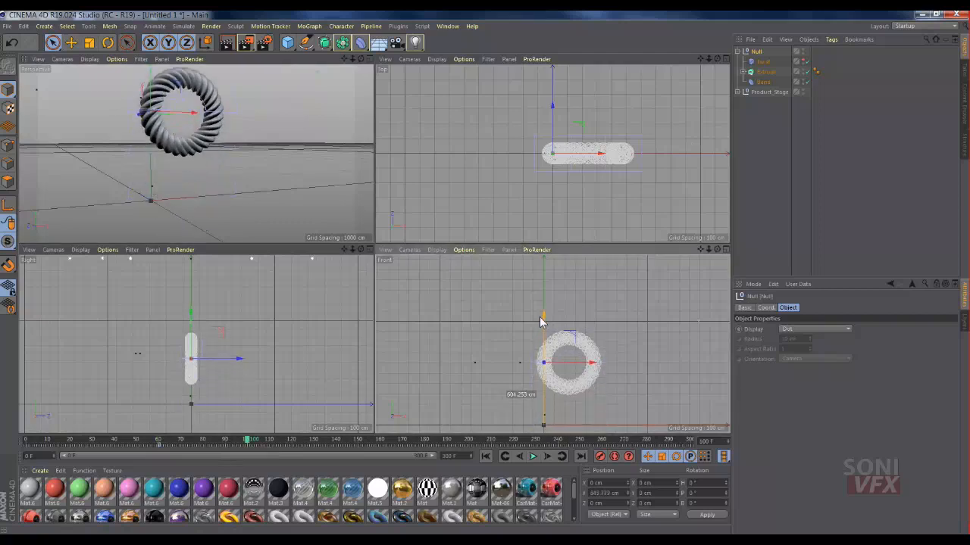
left_click(6, 203)
key("ctrl+z")
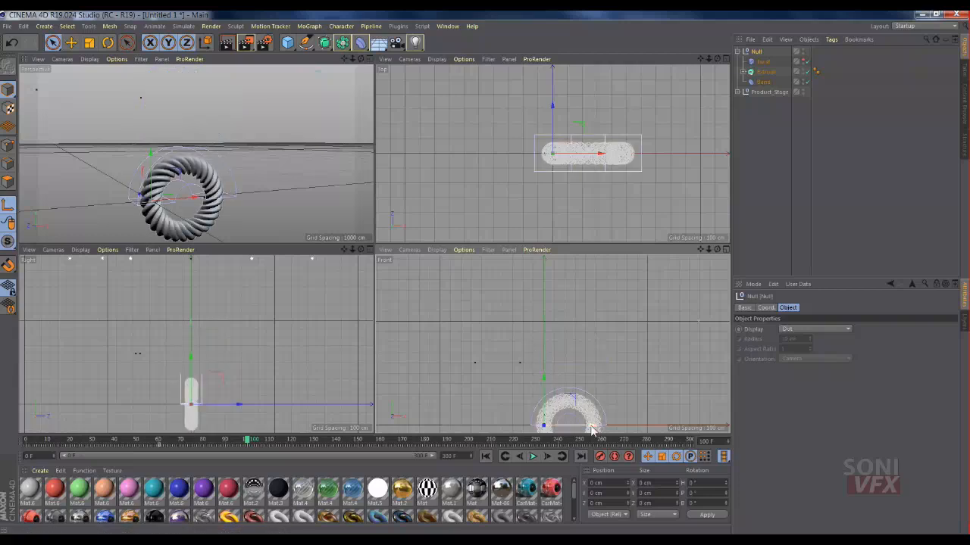
mouse_move(543, 379)
left_mouse_down()
mouse_move(546, 324)
mouse_move(544, 404)
mouse_move(543, 375)
left_mouse_up()
left_click_drag(597, 429, 620, 428)
left_click(9, 206)
key("alt+0")
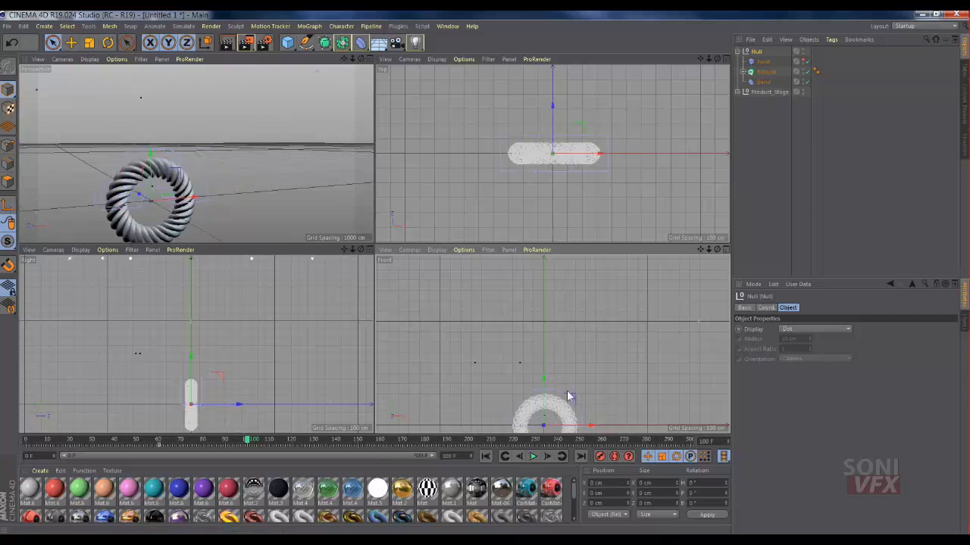
- Raise the Null to a Y position of about 618 cm and record its keyframe at frame 100
left_click_drag(543, 383, 542, 325)
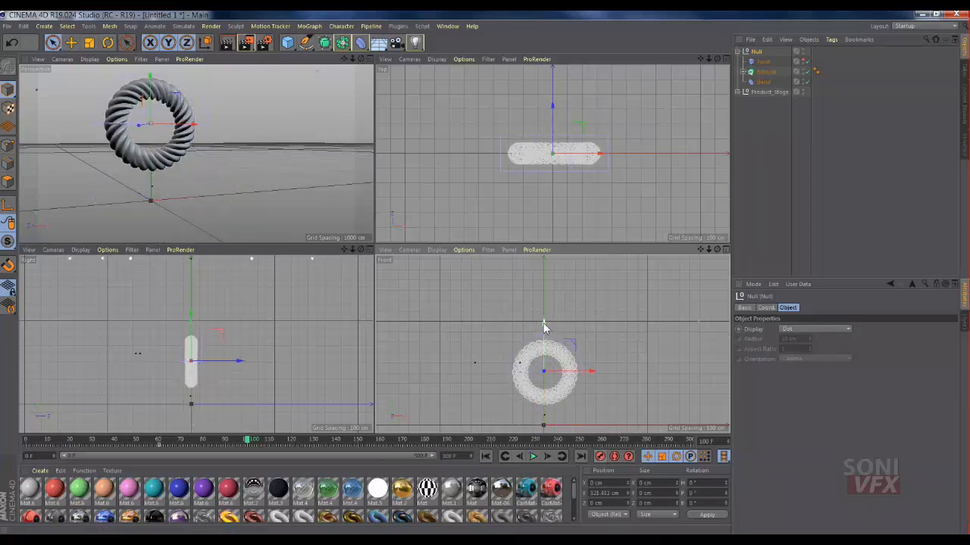
left_click_drag(543, 314, 543, 305)
left_click(601, 456)
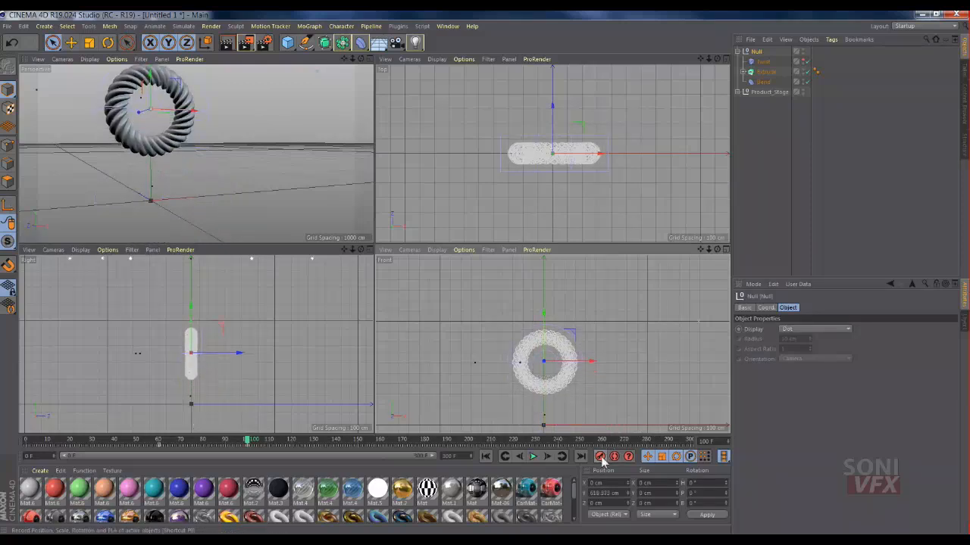
- Play the opening of the animation from the first frame and fit the whole rope in the perspective view
left_click(485, 456)
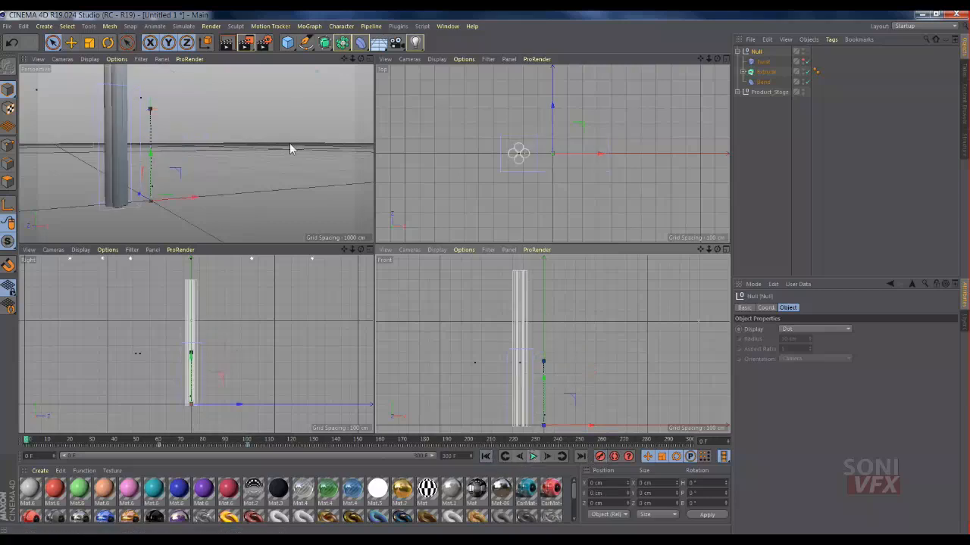
left_click(290, 147)
left_click(535, 456)
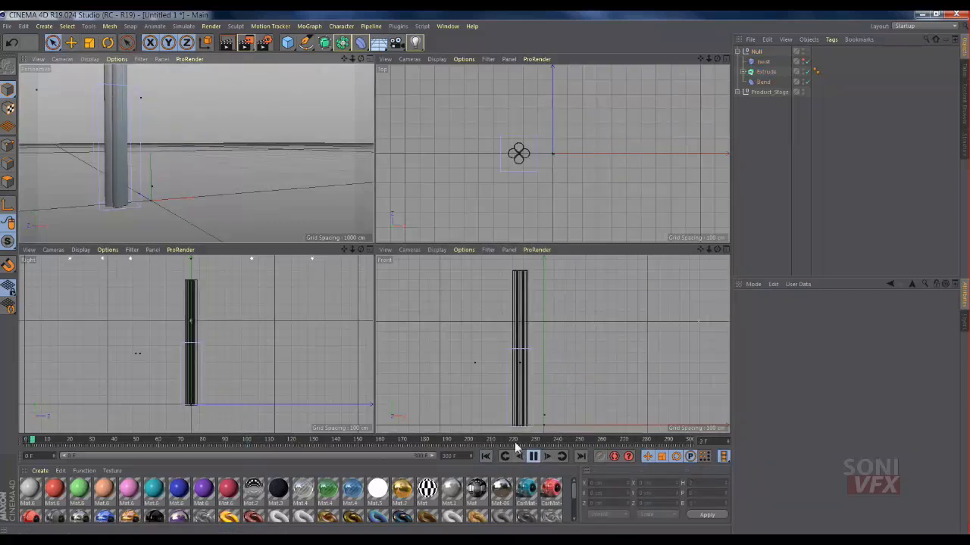
left_click(534, 456)
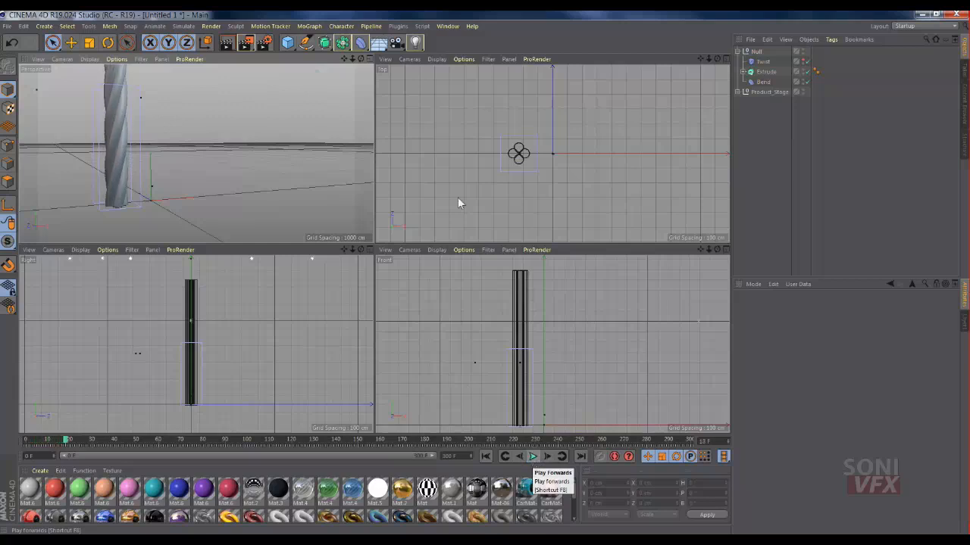
mouse_move(343, 60)
left_mouse_down()
mouse_move(340, 79)
mouse_move(333, 59)
mouse_move(351, 58)
mouse_move(295, 74)
mouse_move(344, 57)
left_mouse_up()
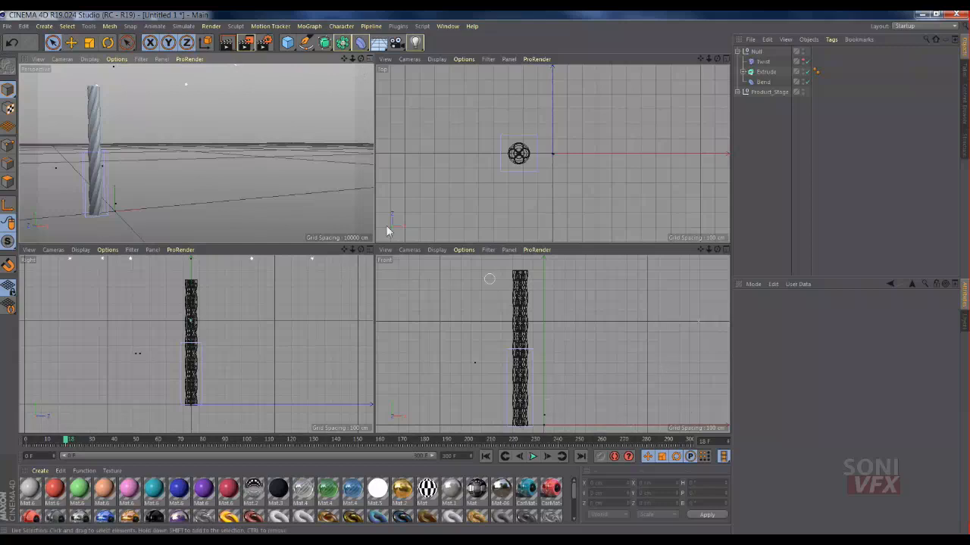
left_click_drag(375, 244, 375, 243)
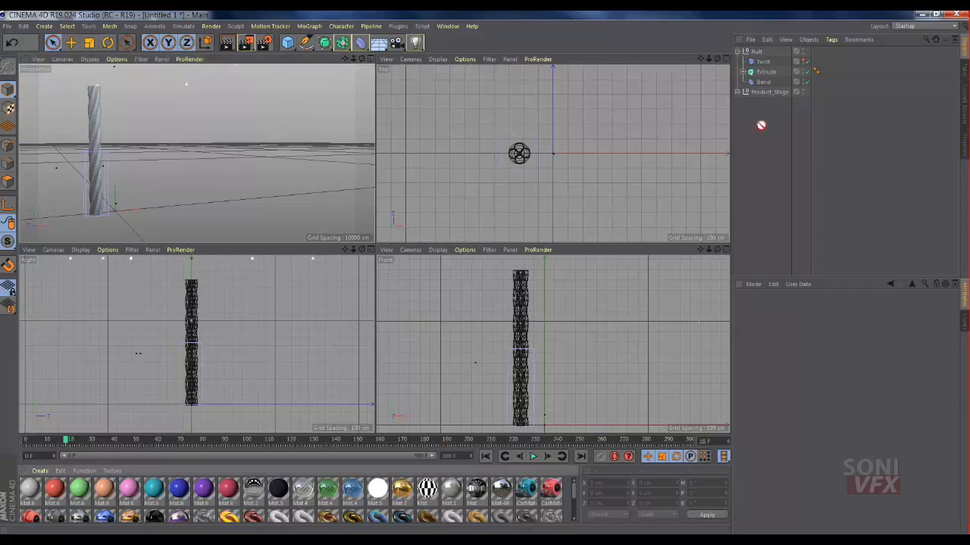
- Apply the gold Mat.2 material to the Null with Cubic projection and preview the animation until the ring closes
left_click_drag(755, 57, 755, 53)
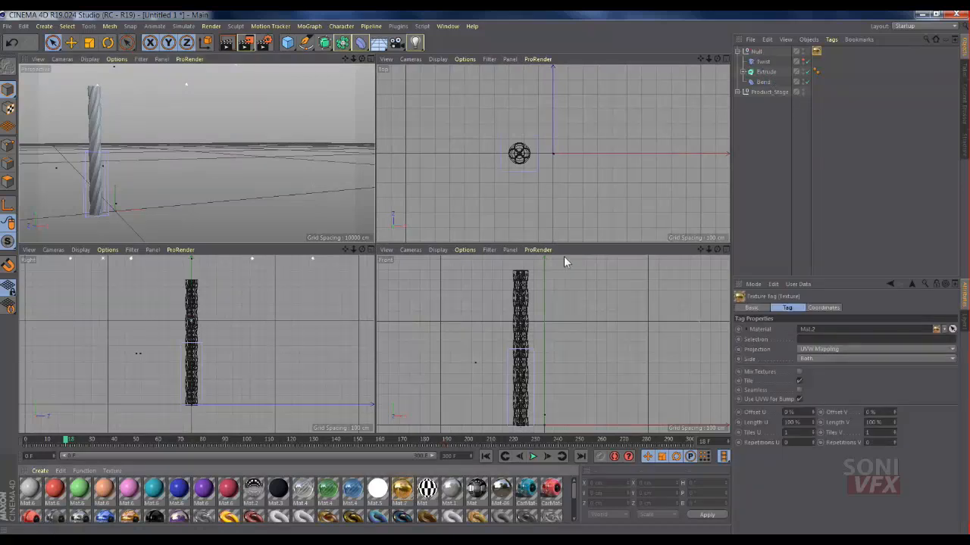
left_click(819, 351)
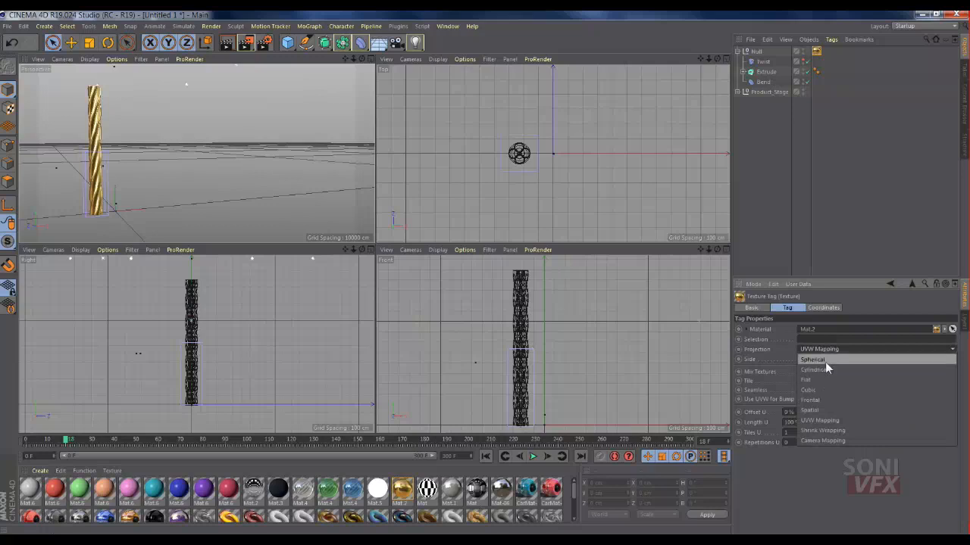
left_click(823, 389)
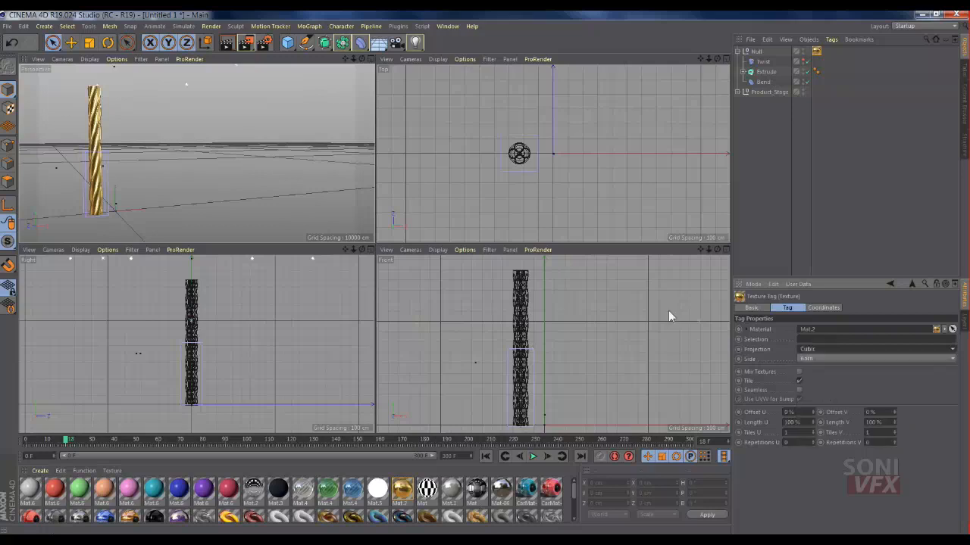
left_click(533, 457)
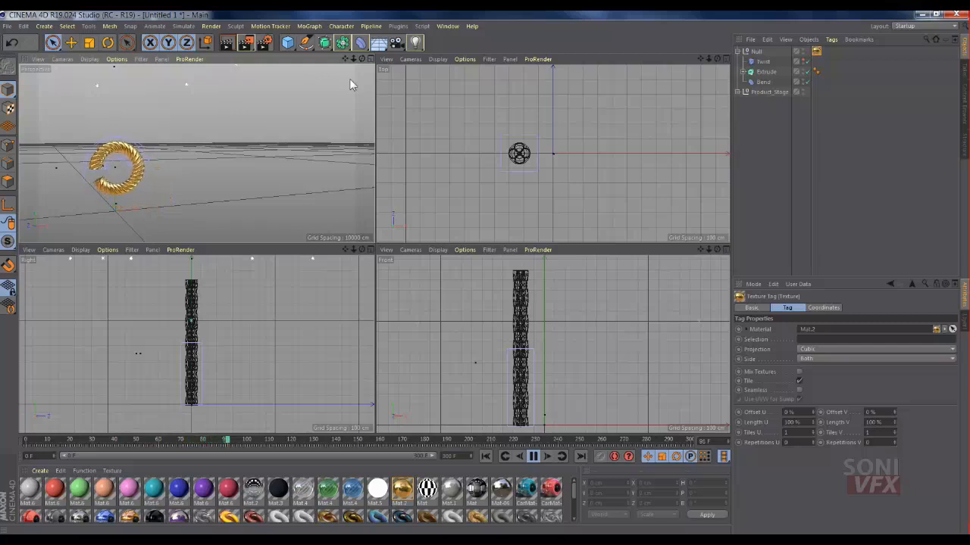
left_click(533, 456)
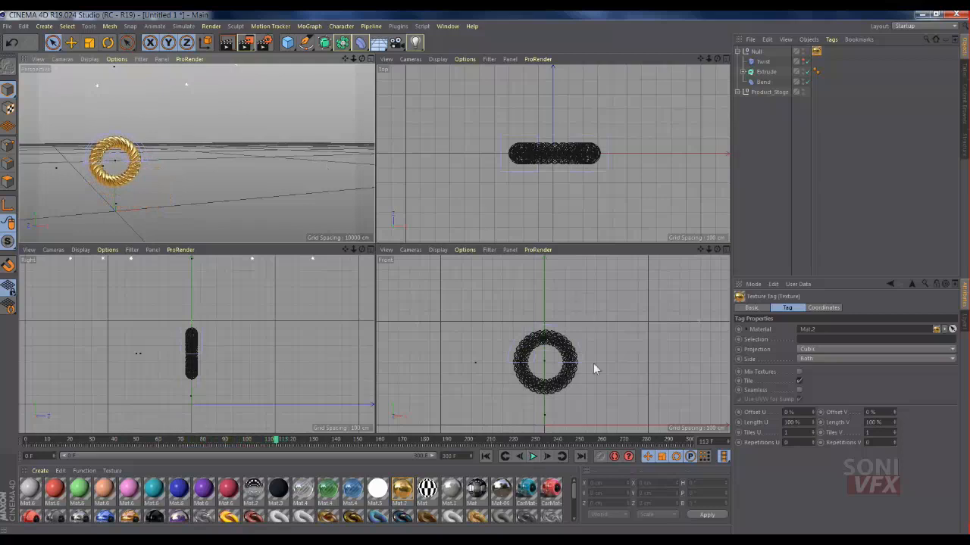
- Keyframe the Null's heading rotation (R.H) at 0° on frame 85 and at 180° on frame 130
left_click(755, 52)
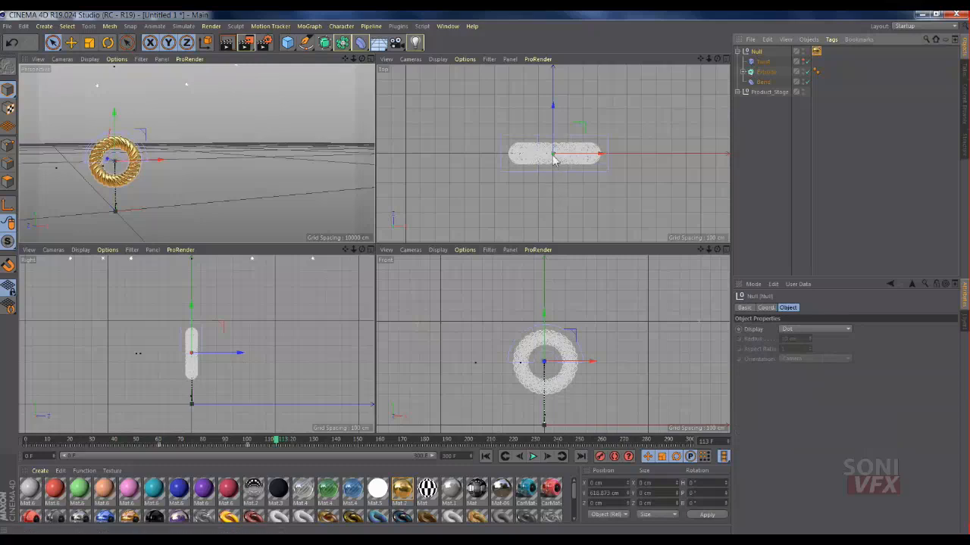
left_click_drag(229, 444, 216, 442)
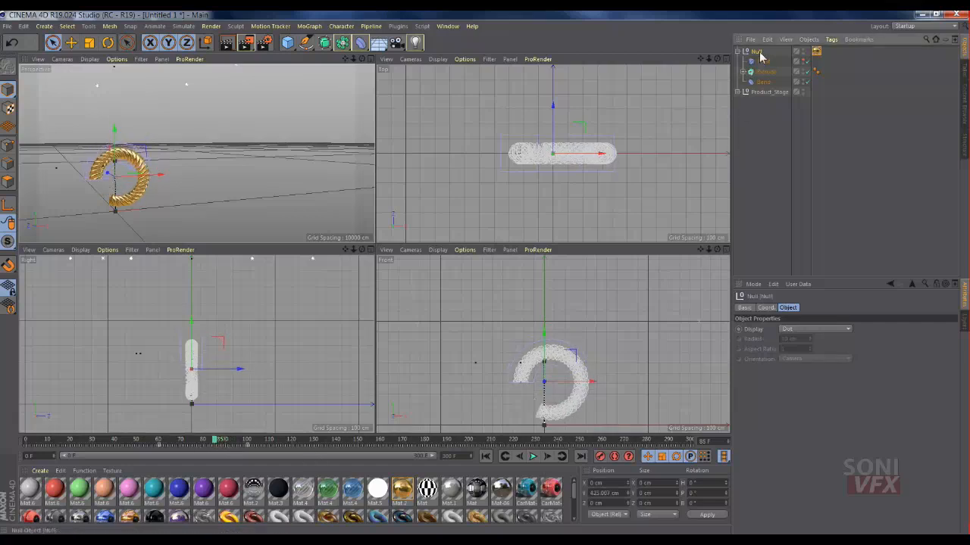
left_click(766, 308)
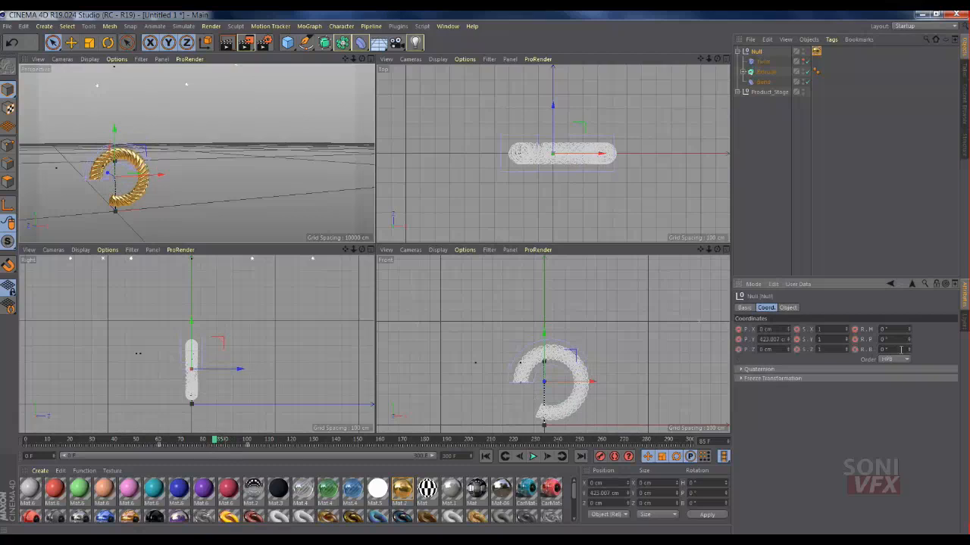
left_click(854, 330)
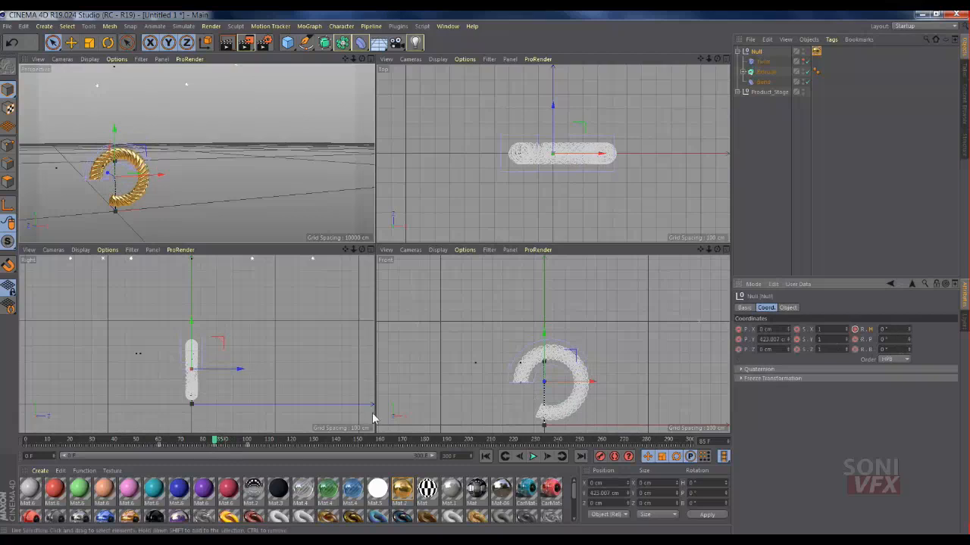
left_click(314, 442)
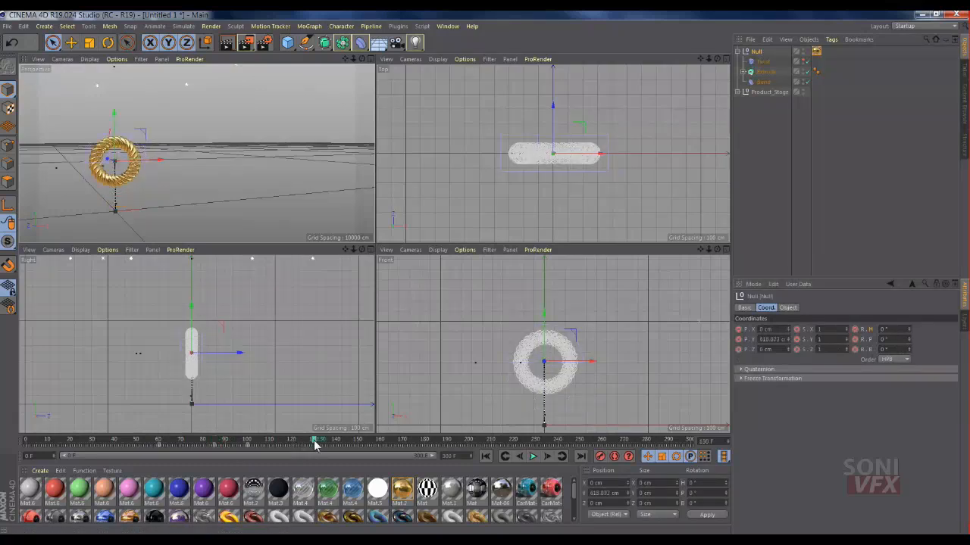
double_click(897, 330)
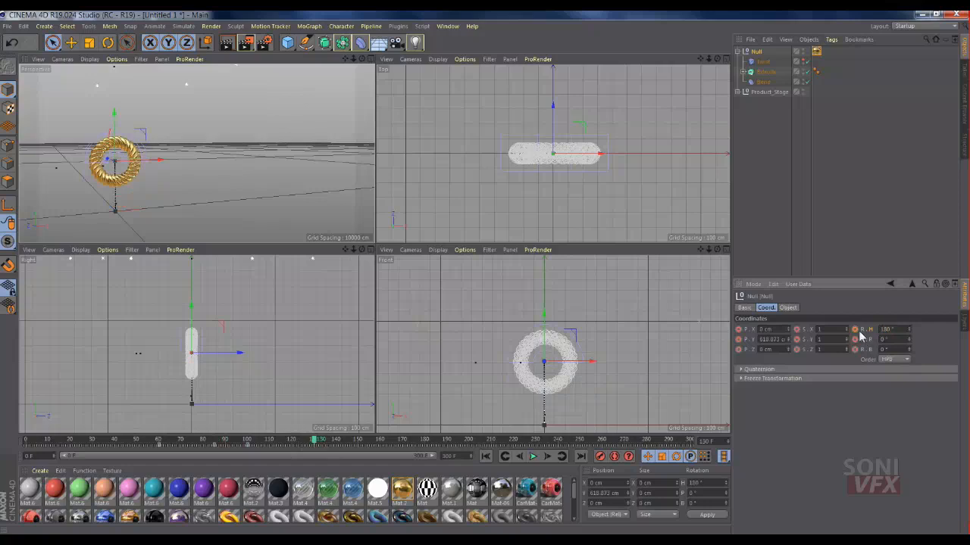
left_click(856, 330, "ctrl")
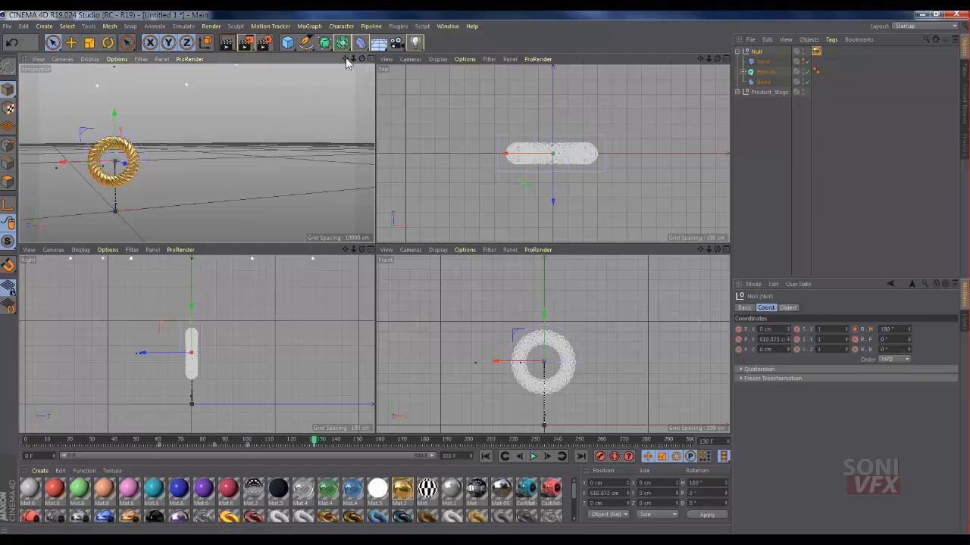
- Add and activate a camera with the ring centered in the perspective view, and record its keyframe at frame 80
left_click_drag(345, 59, 435, 46)
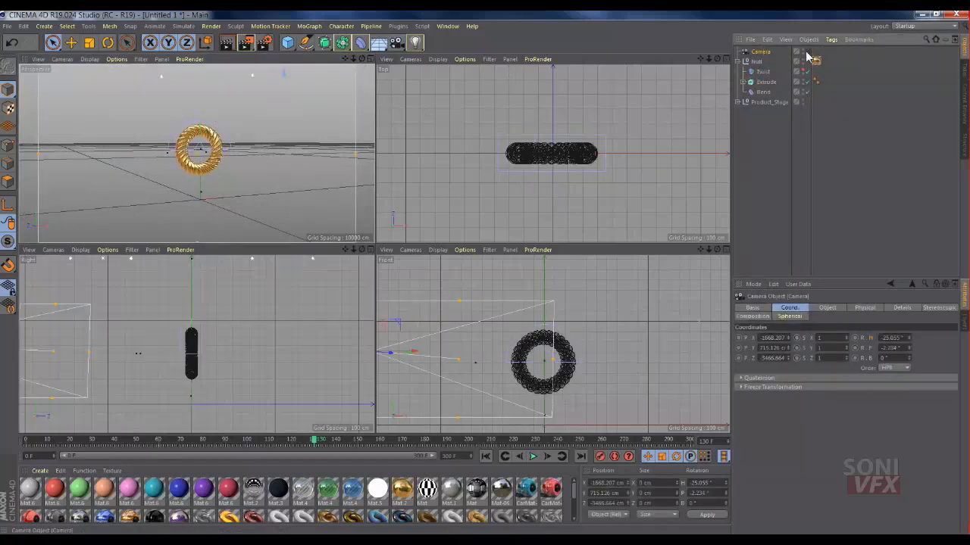
left_click(202, 443)
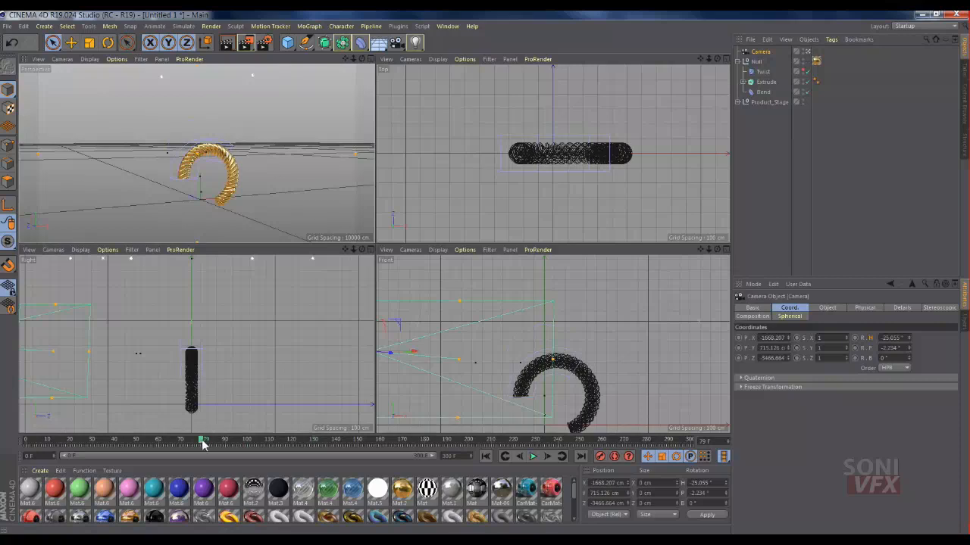
left_click_drag(202, 442, 203, 443)
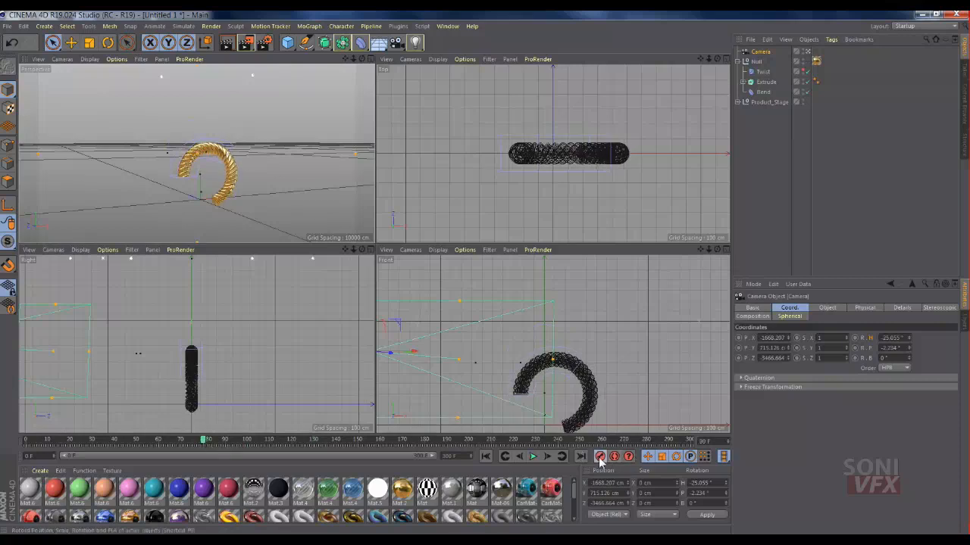
- Record camera keyframes for a close-up of the ring at frame 130 and for an orbited, lower view of the rope at frame 0
left_click(335, 443)
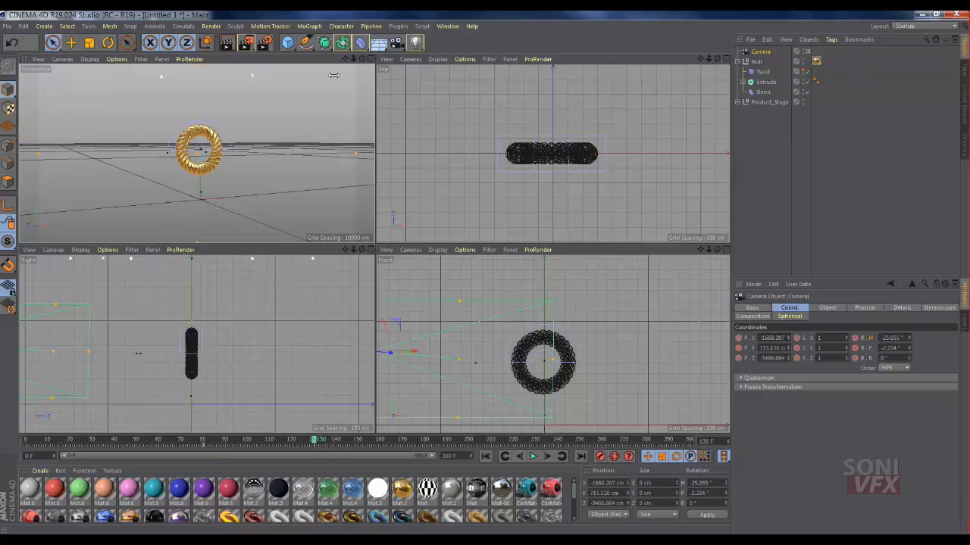
left_click_drag(353, 59, 477, 147)
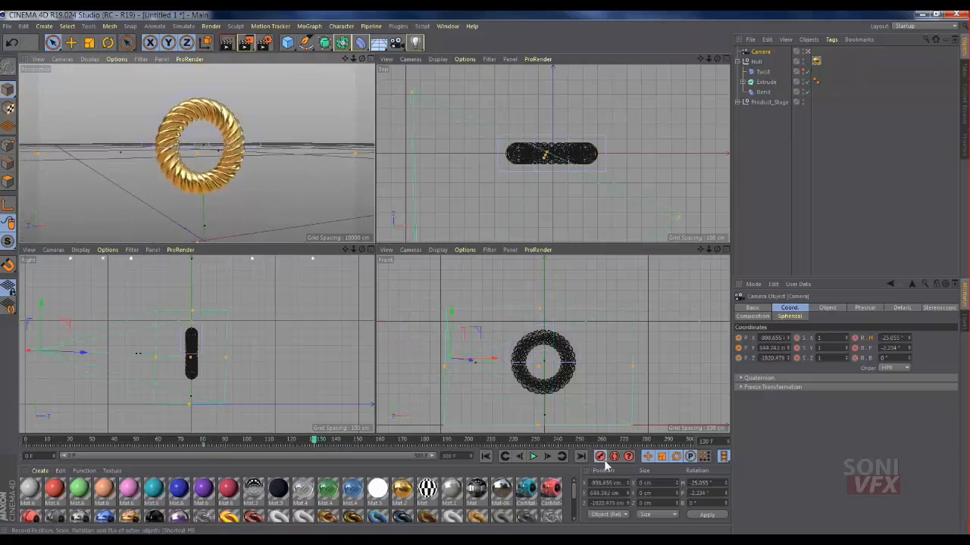
left_click(486, 456)
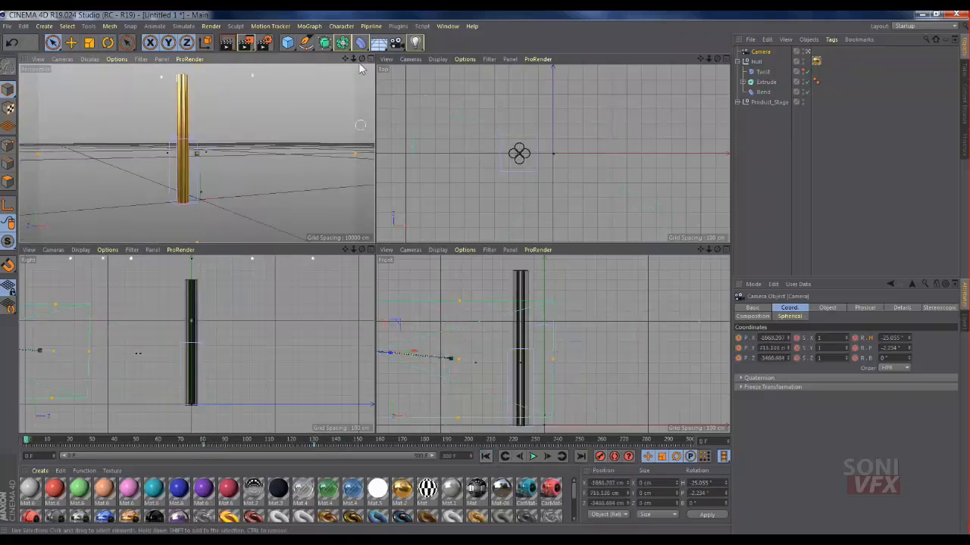
left_click_drag(362, 59, 297, 45)
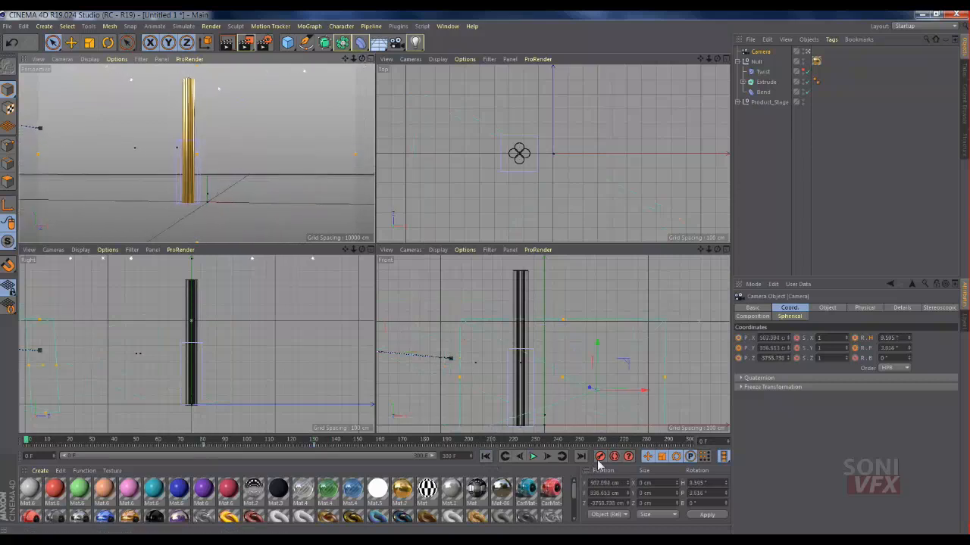
left_click(600, 457)
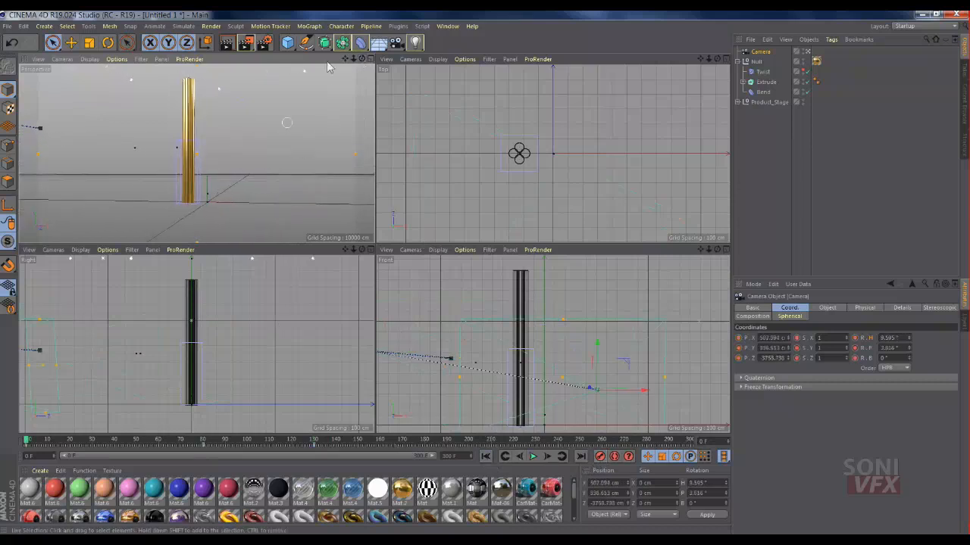
- Play the camera animation in the maximized perspective view and render the view at frame 134
left_click(534, 457)
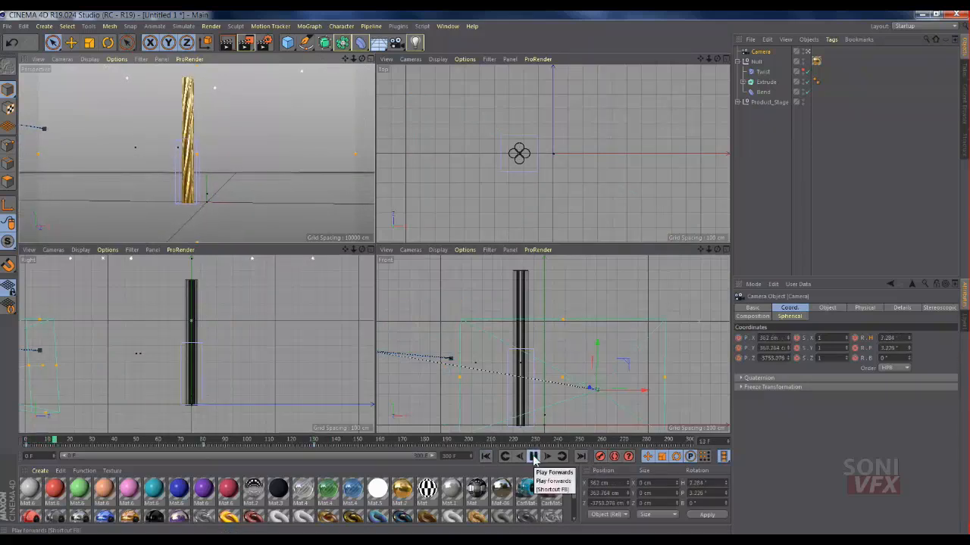
left_click(371, 58)
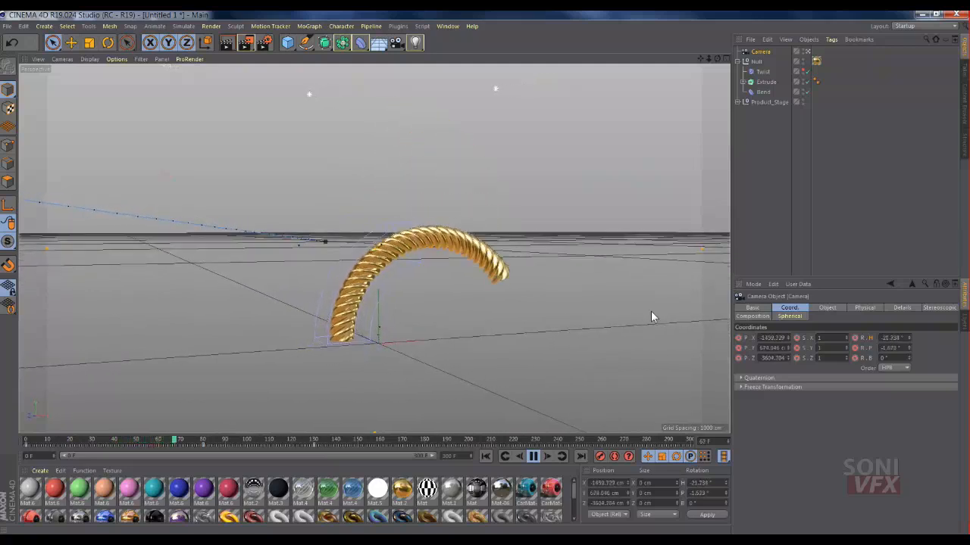
left_click(534, 457)
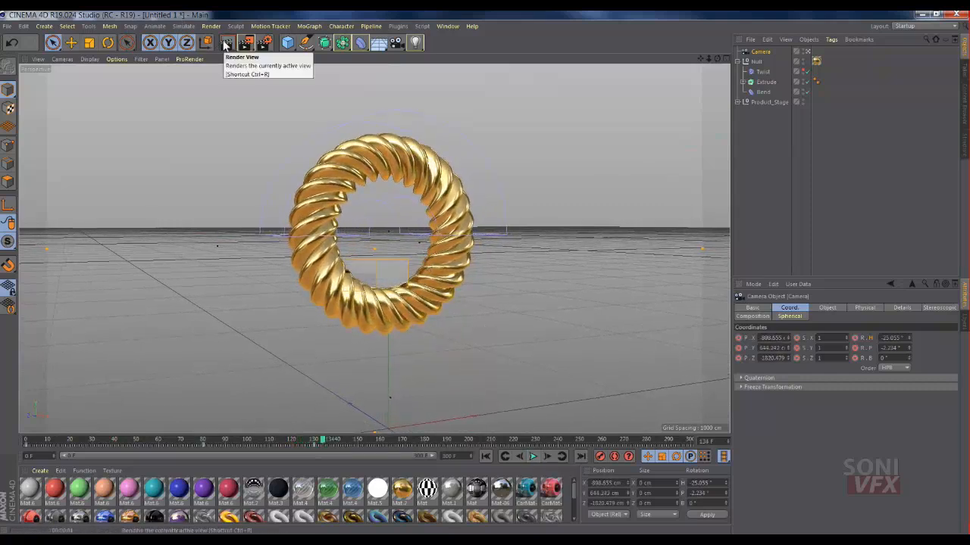
left_click(225, 46)
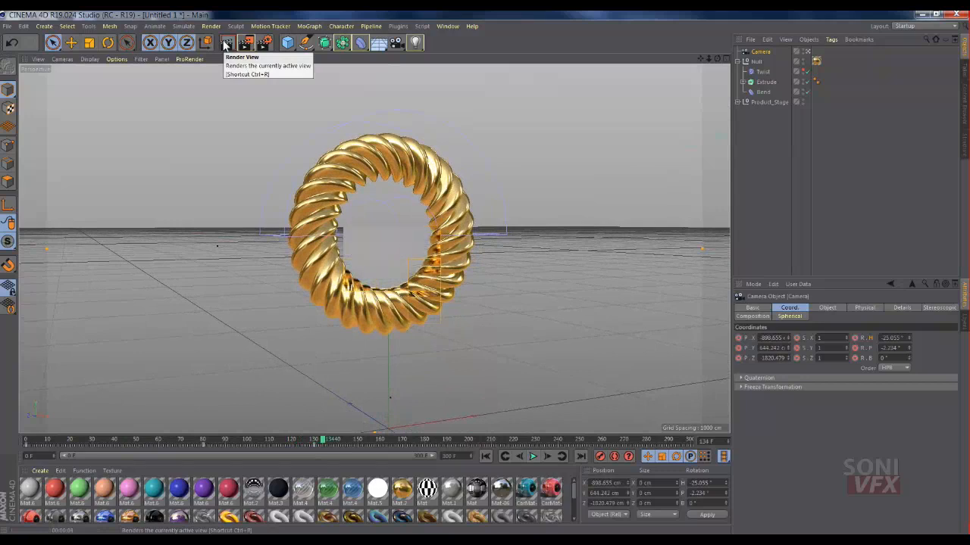